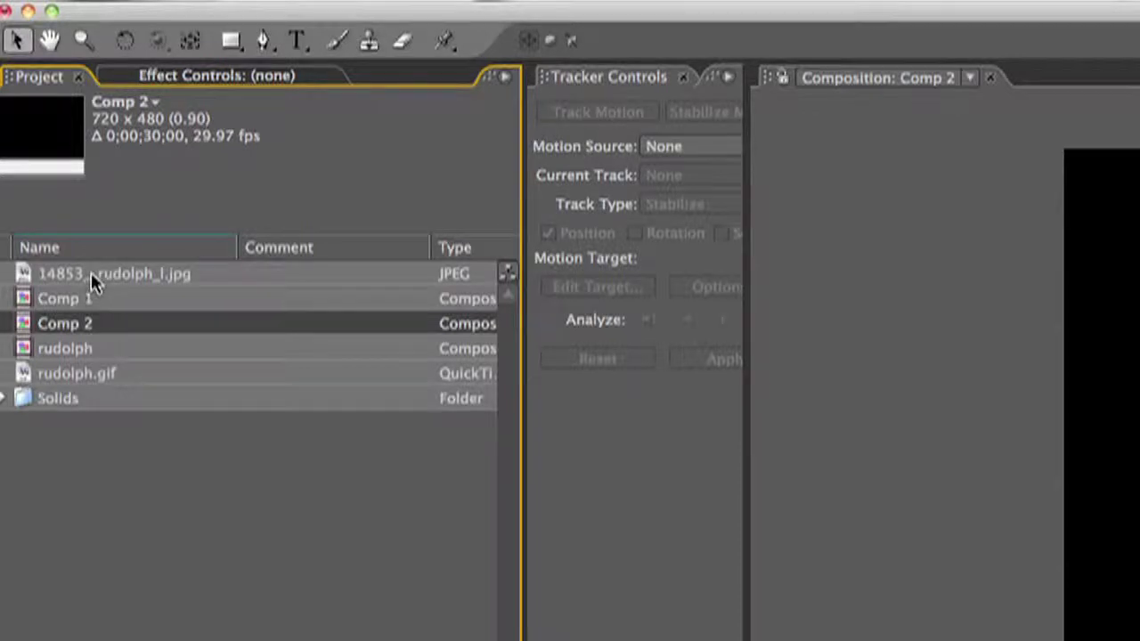
Add 14853_rudolph_l.jpg to the Comp 2 timeline and scale it up to about 200%.
click(93, 274)
drag(96, 276, 338, 241)
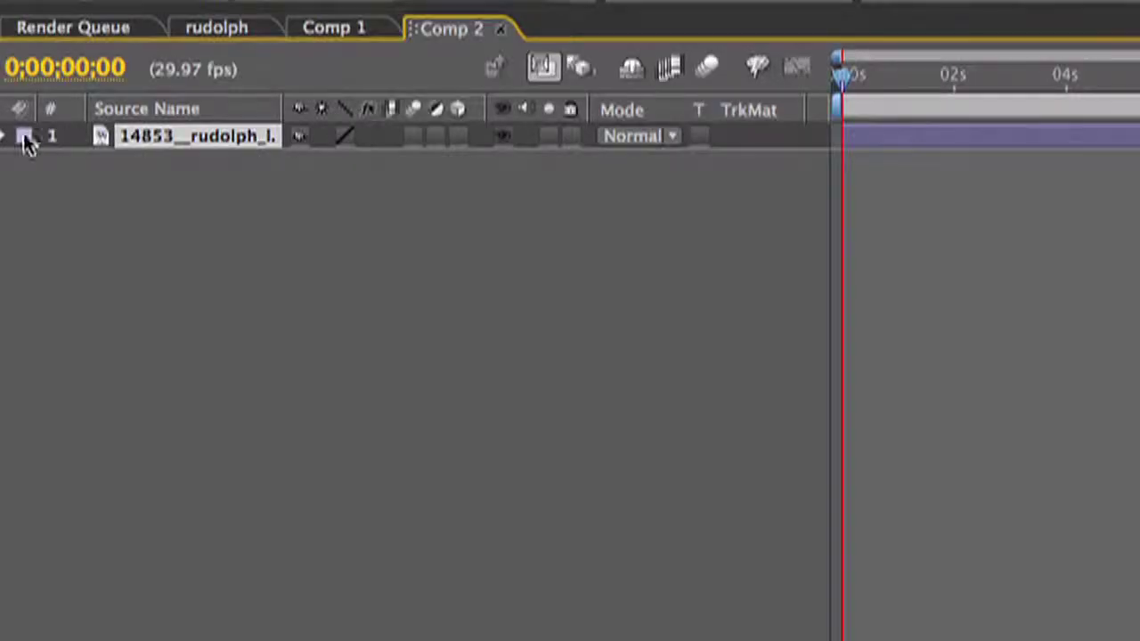
click(4, 136)
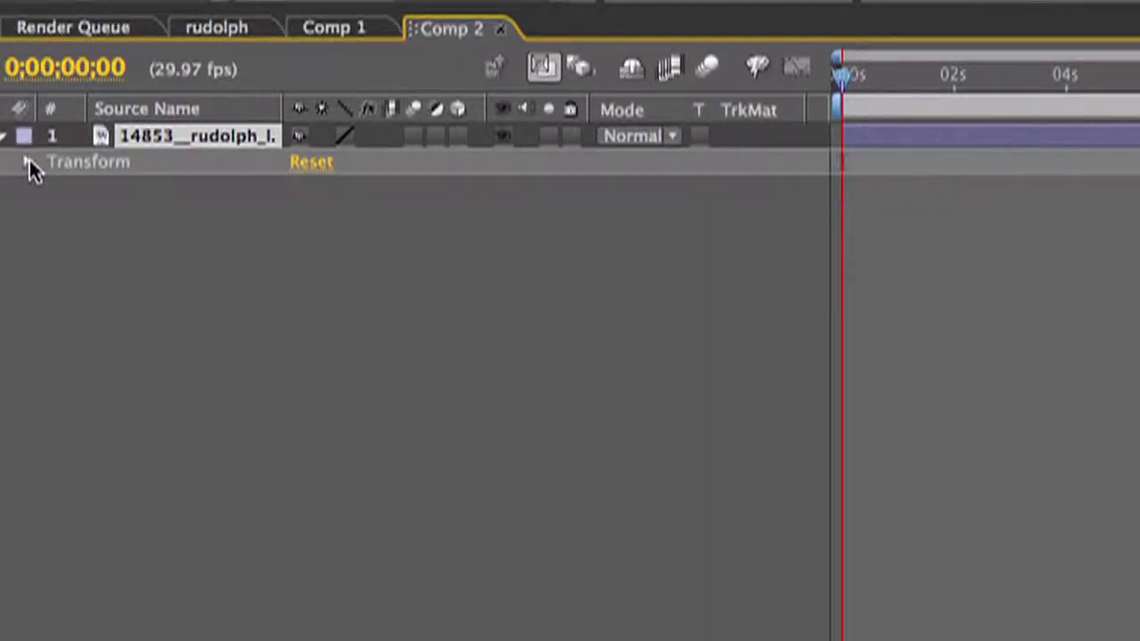
click(28, 160)
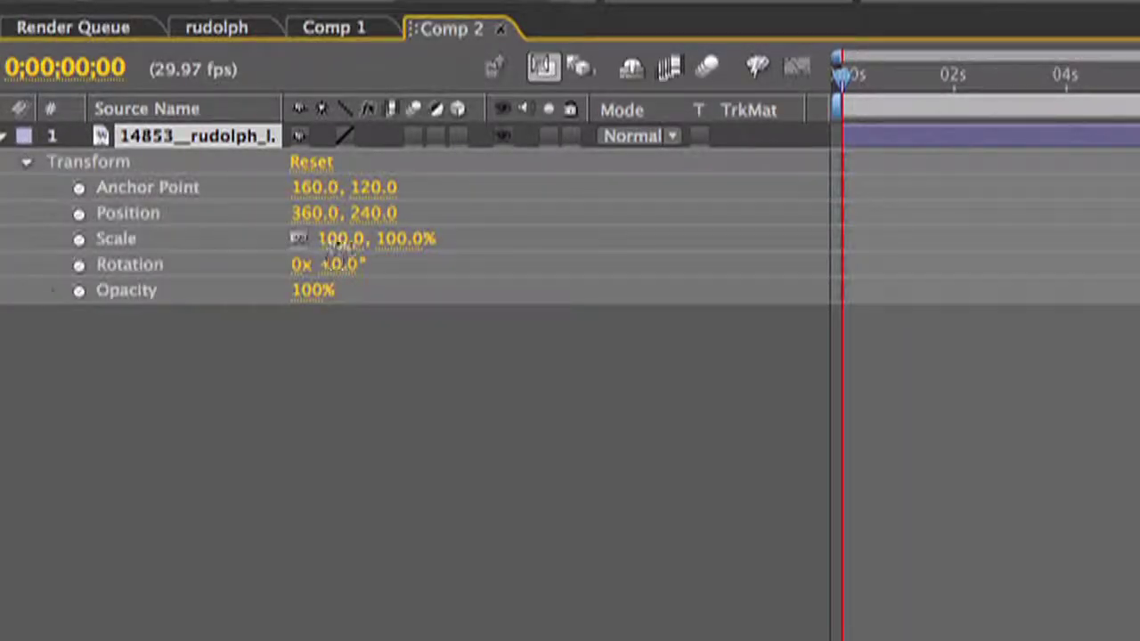
drag(328, 241, 841, 242)
drag(131, 482, 192, 483)
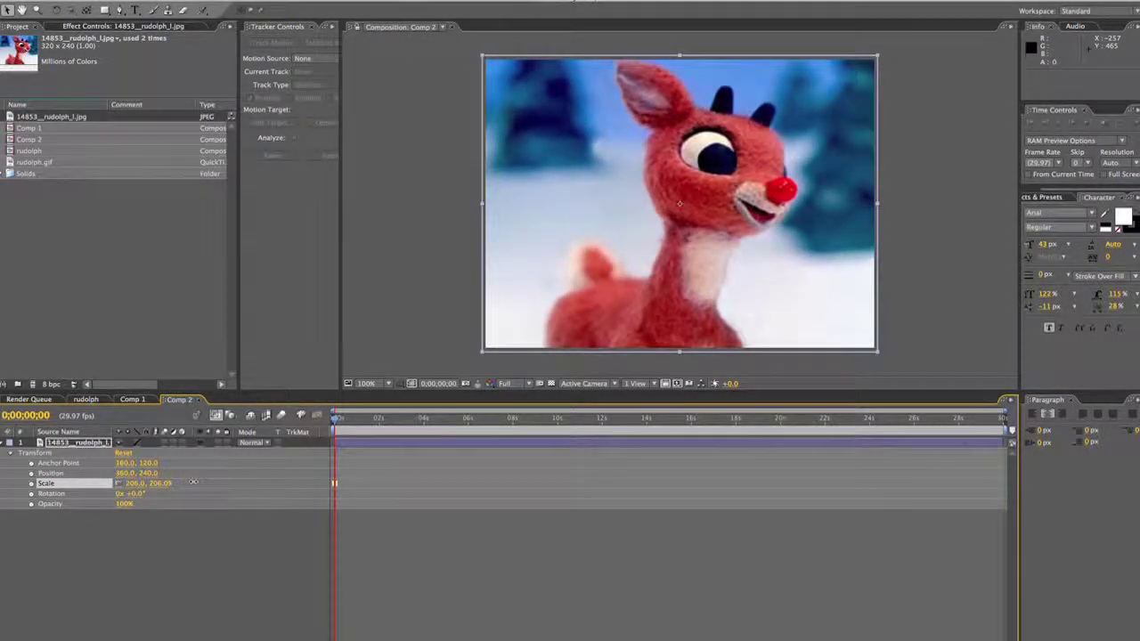
click(172, 555)
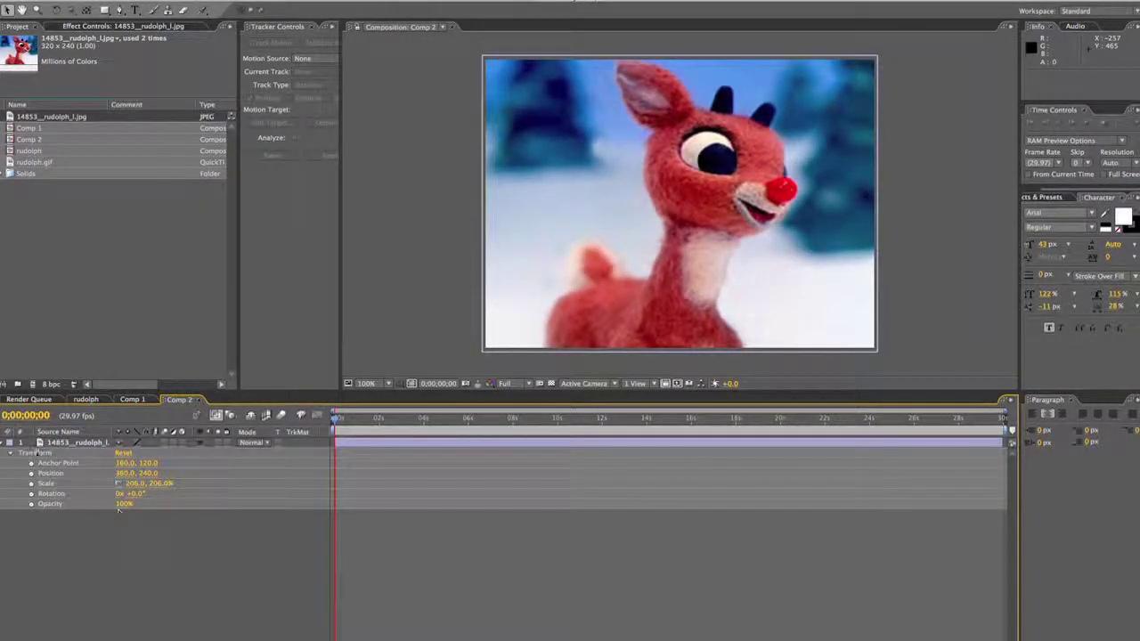
click(5, 443)
Duplicate the Rudolph layer with Cmd+D and place Pen mask points around the red nose.
click(155, 160)
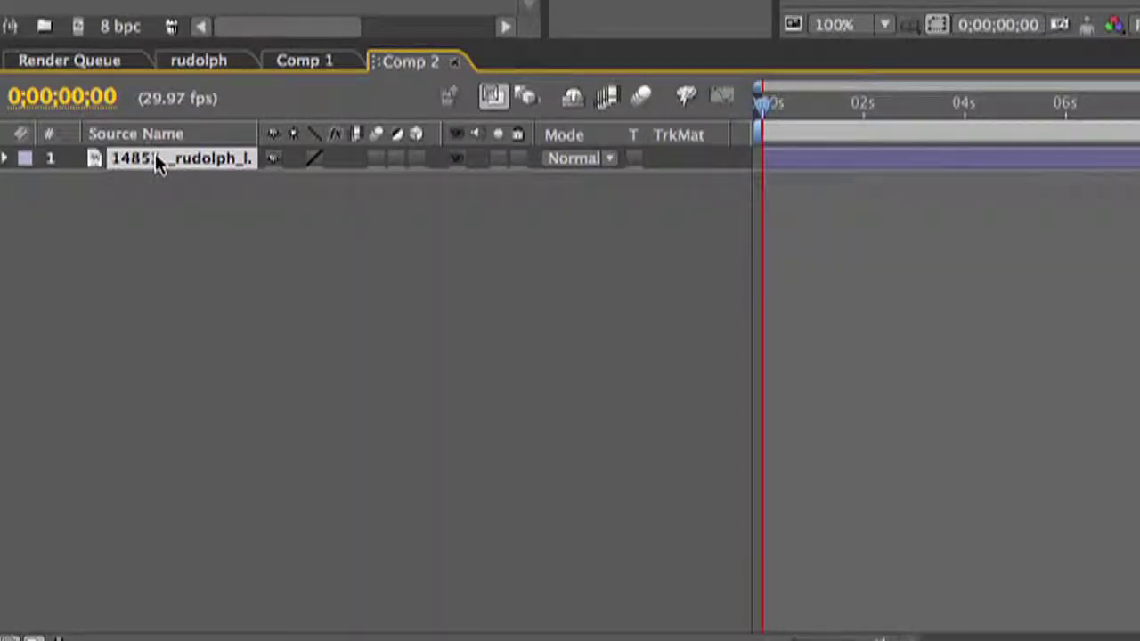
key(super+d)
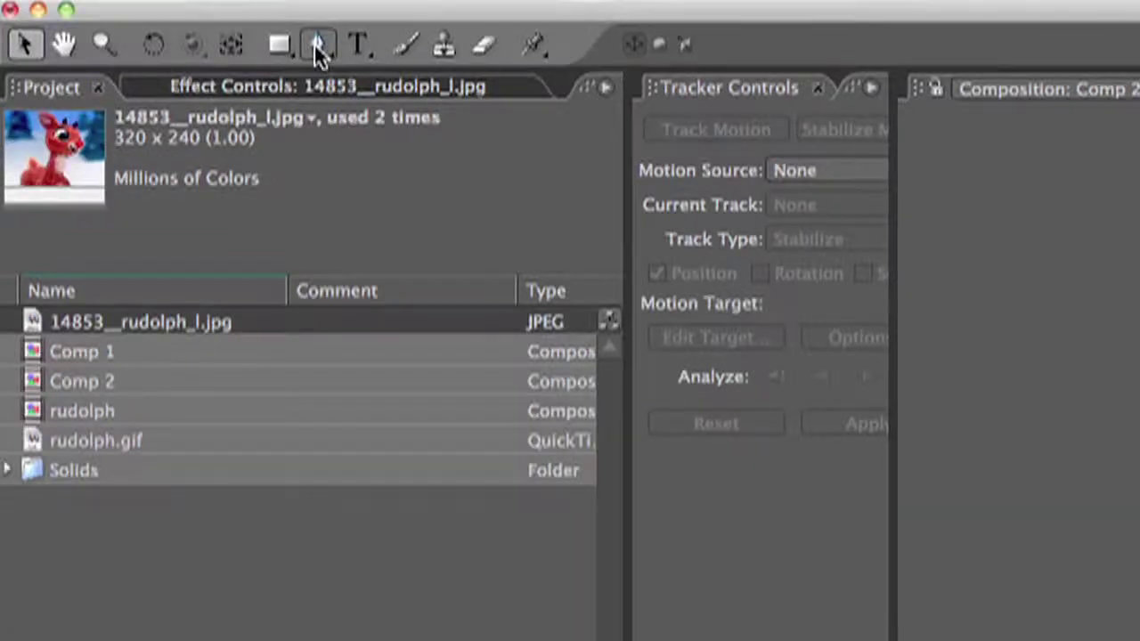
click(318, 47)
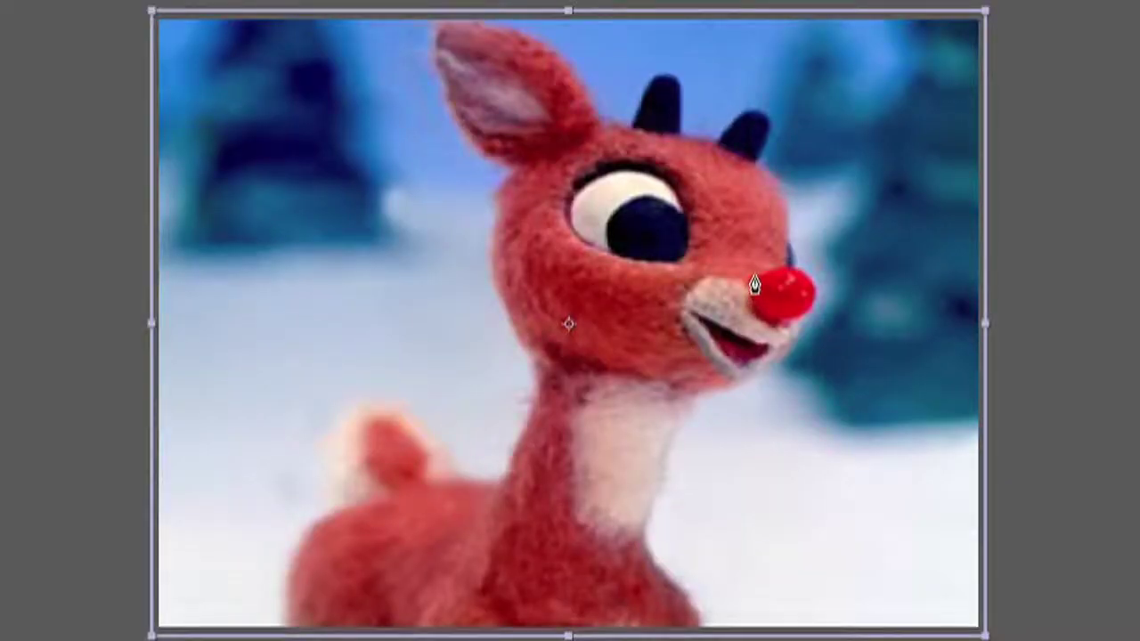
click(754, 276)
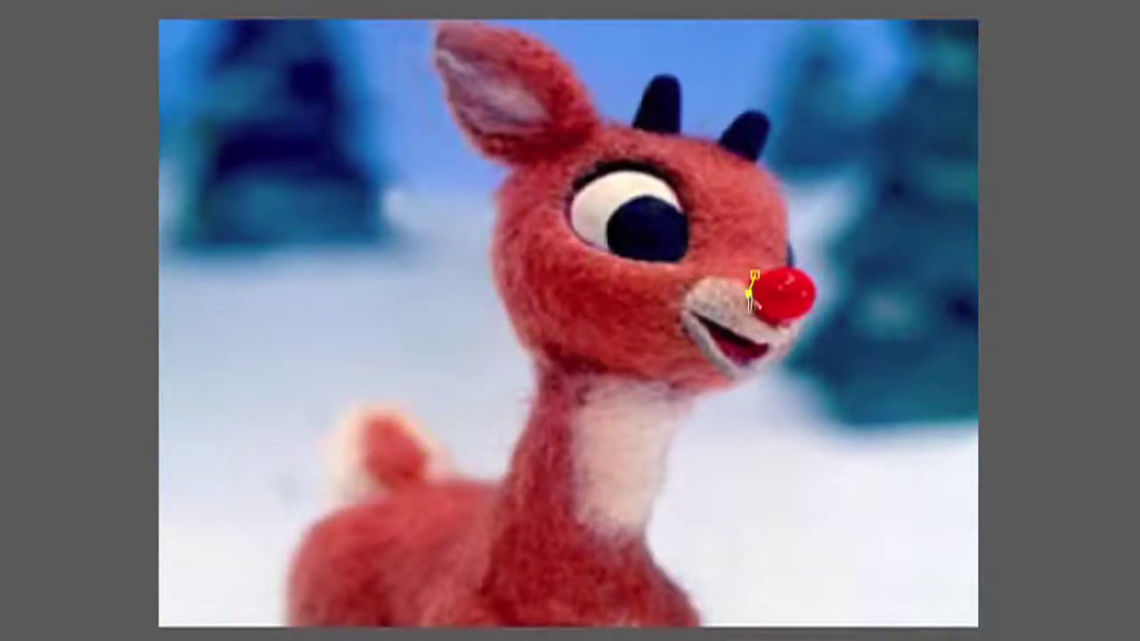
click(755, 313)
click(771, 324)
click(793, 324)
click(810, 310)
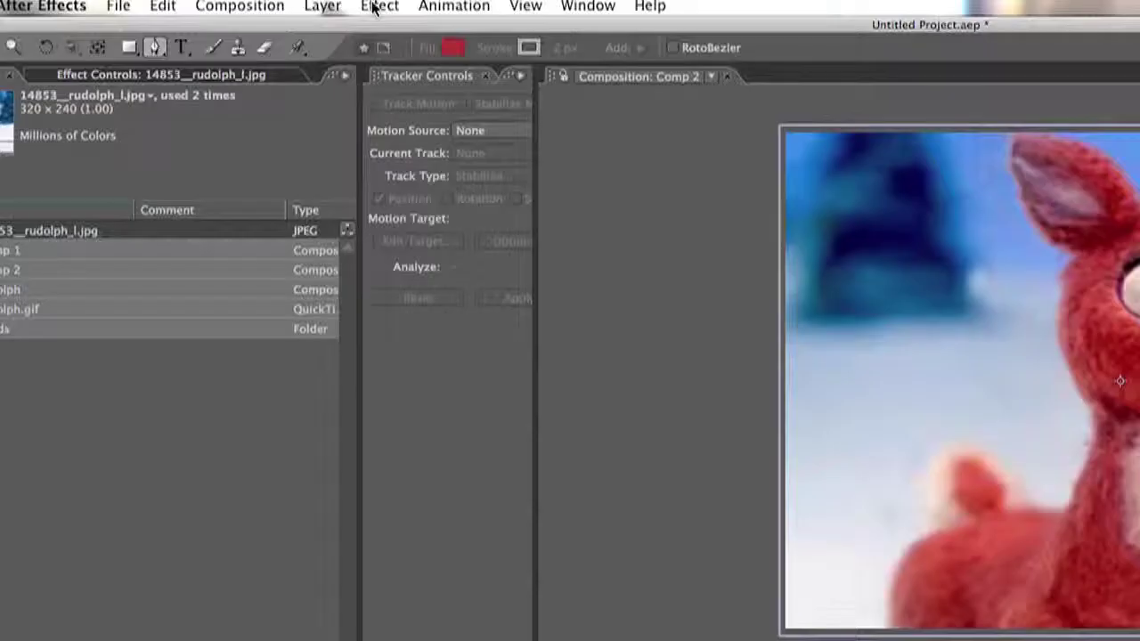
Apply Color Correction > Hue/Saturation to the nose layer, with Colorize on and Colorize Saturation 50.
click(378, 6)
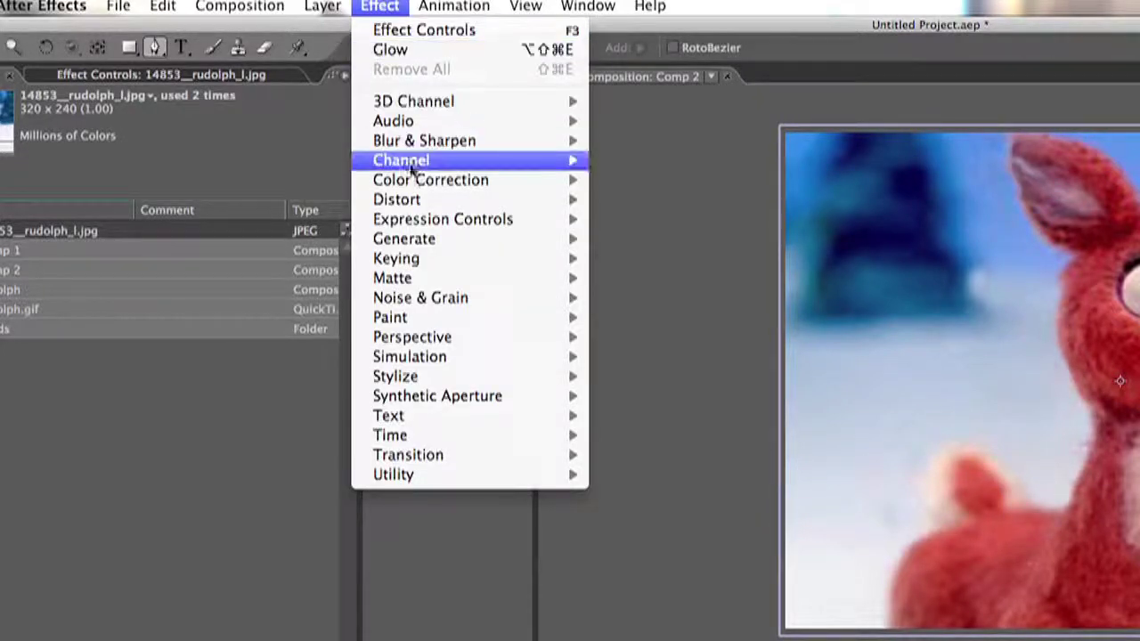
mouse_move(415, 180)
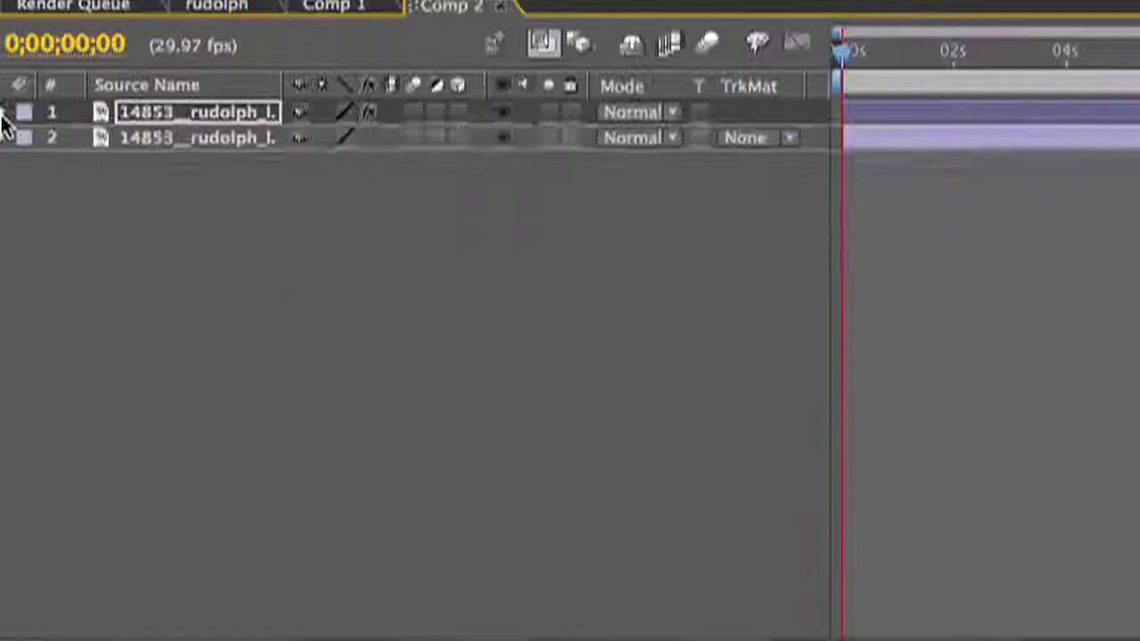
click(7, 114)
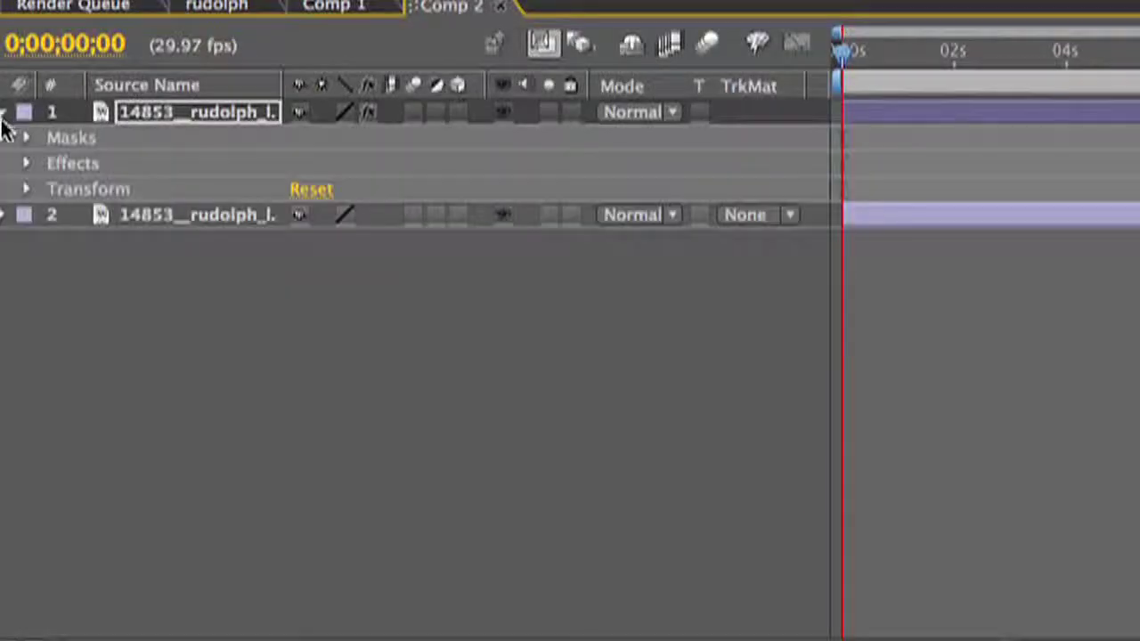
click(25, 163)
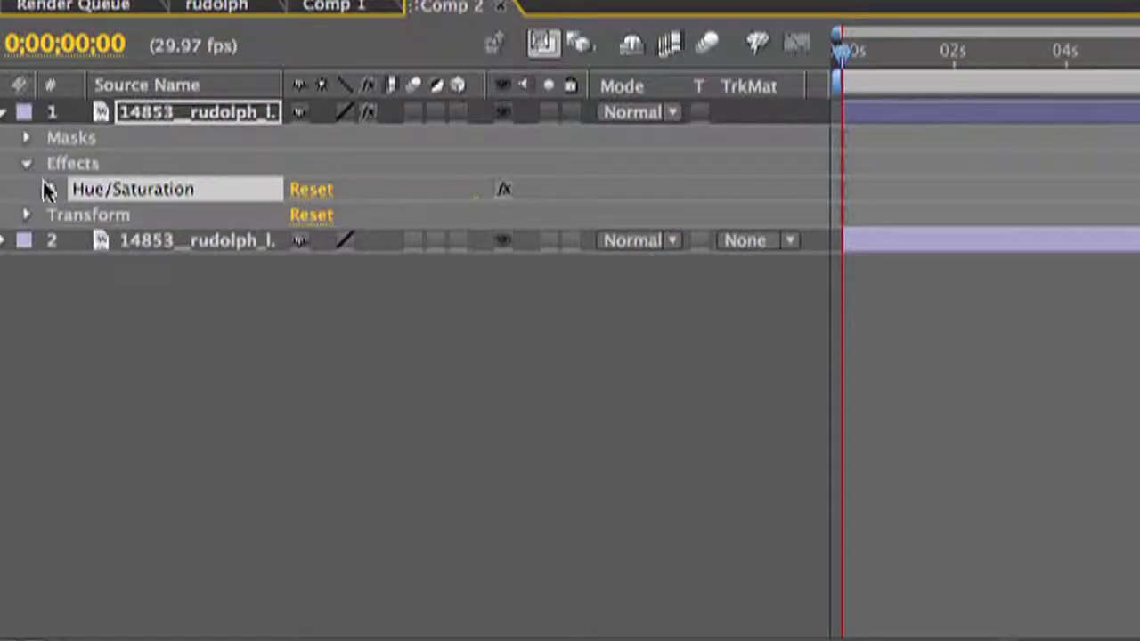
click(51, 188)
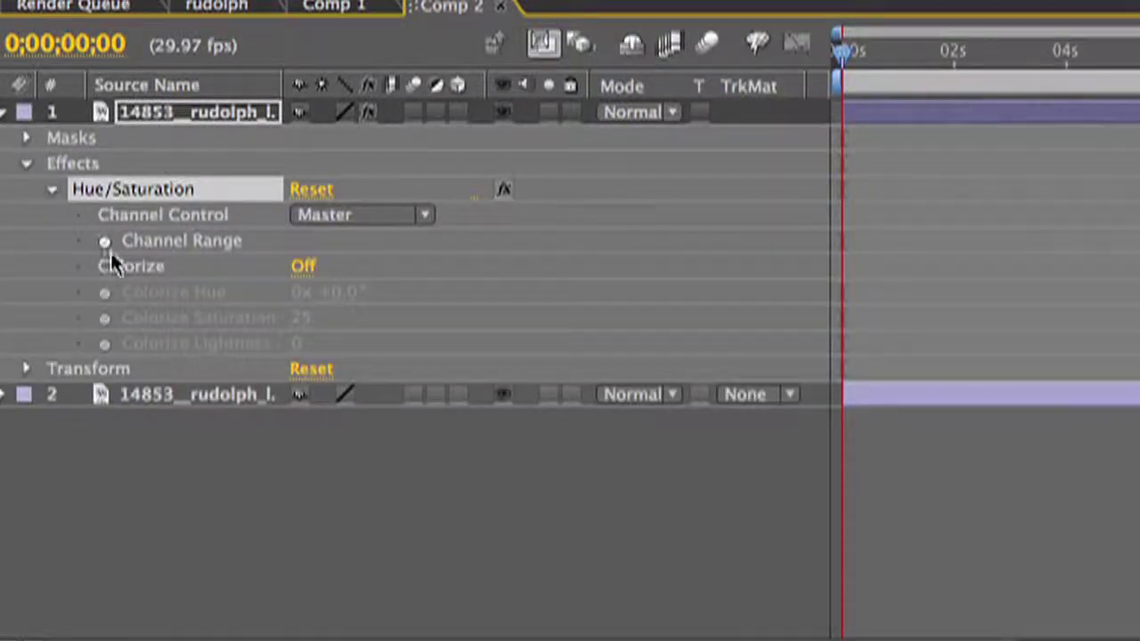
click(298, 277)
click(301, 318)
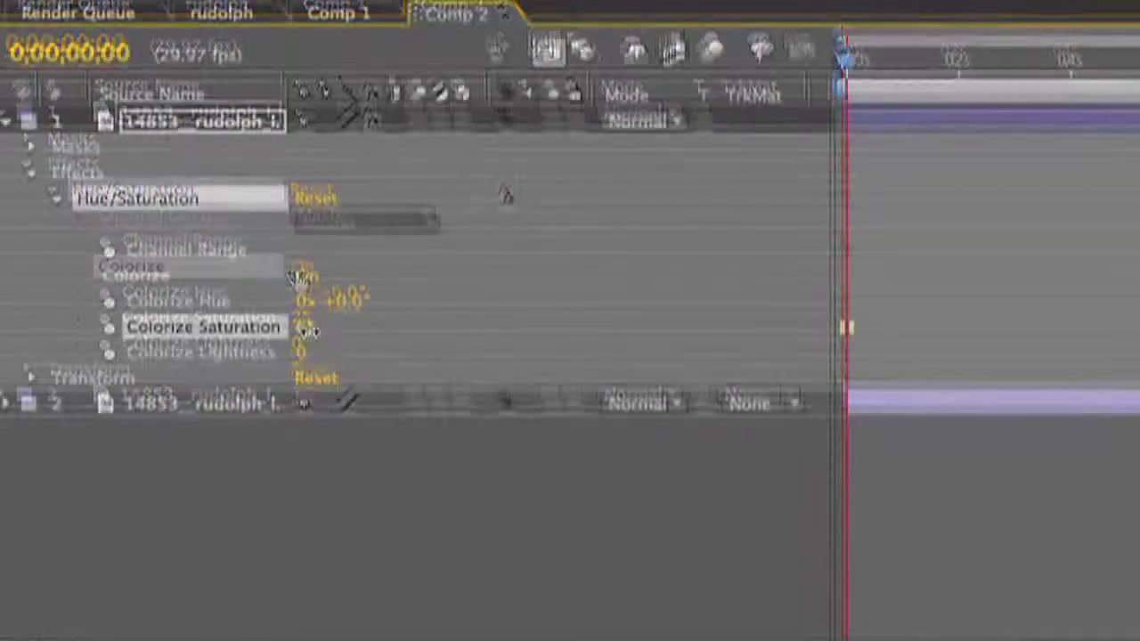
text(65)
text(50)
key(Return)
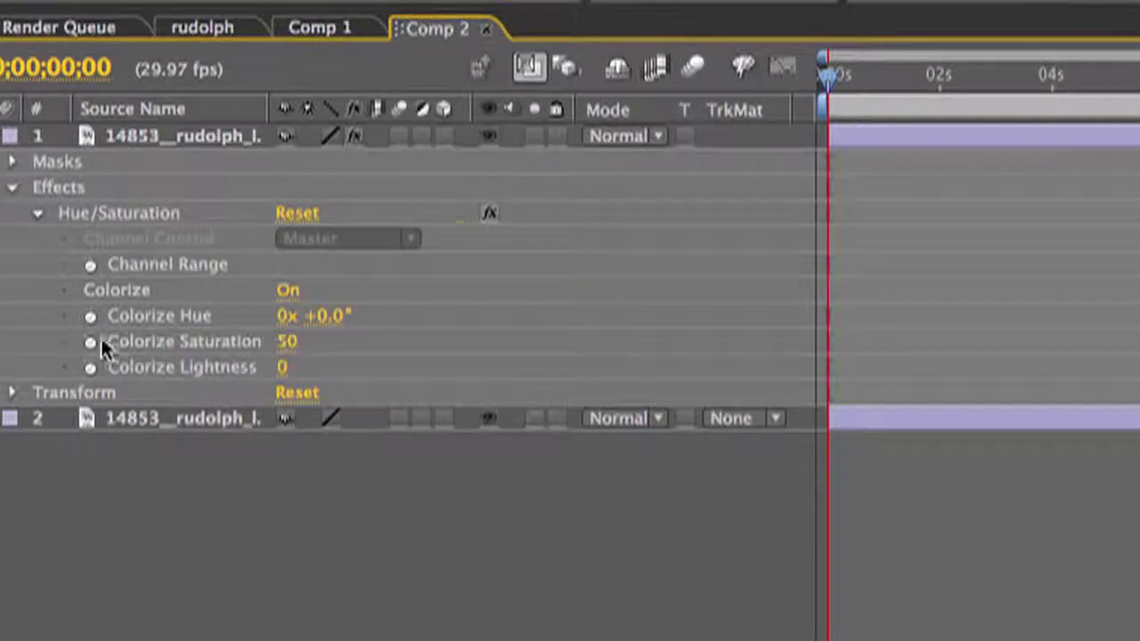
Keyframe Colorize Saturation at 0 s, then change its value at 1 s for a second keyframe.
click(110, 328)
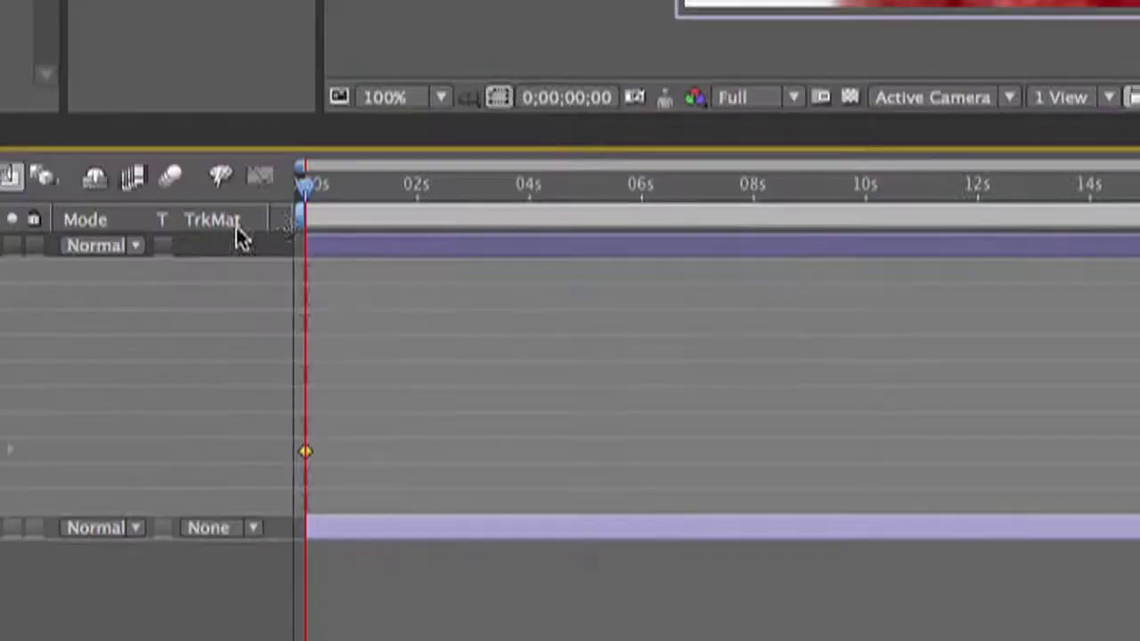
drag(308, 196, 363, 216)
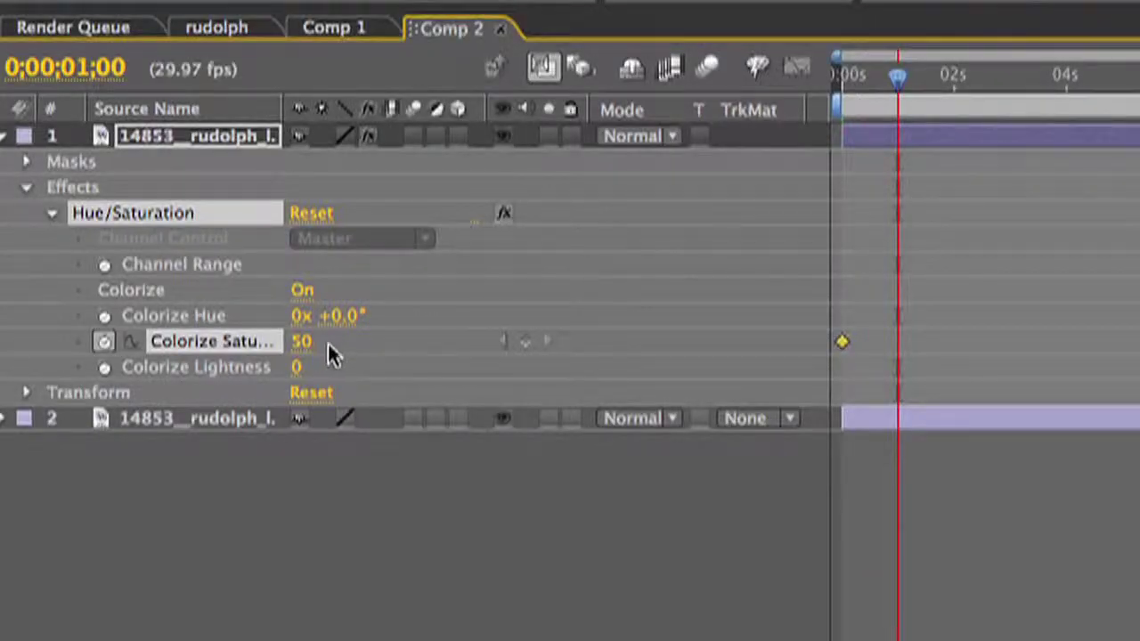
drag(300, 344, 386, 344)
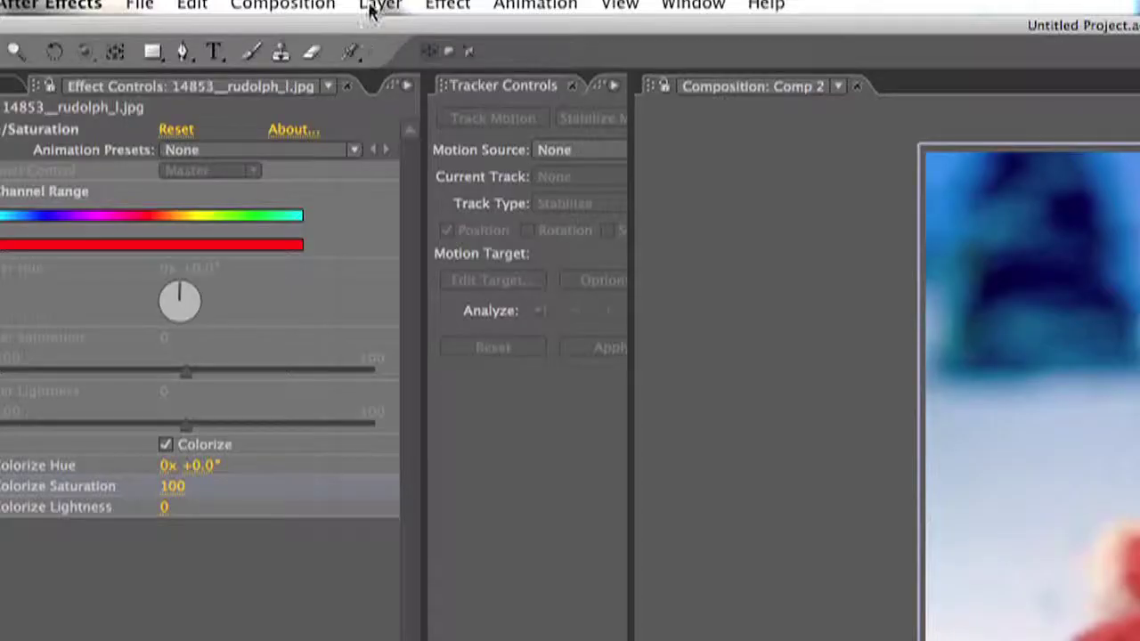
Create a pure white solid, White Solid 2, above the Rudolph layers via Layer > New > Solid.
click(379, 5)
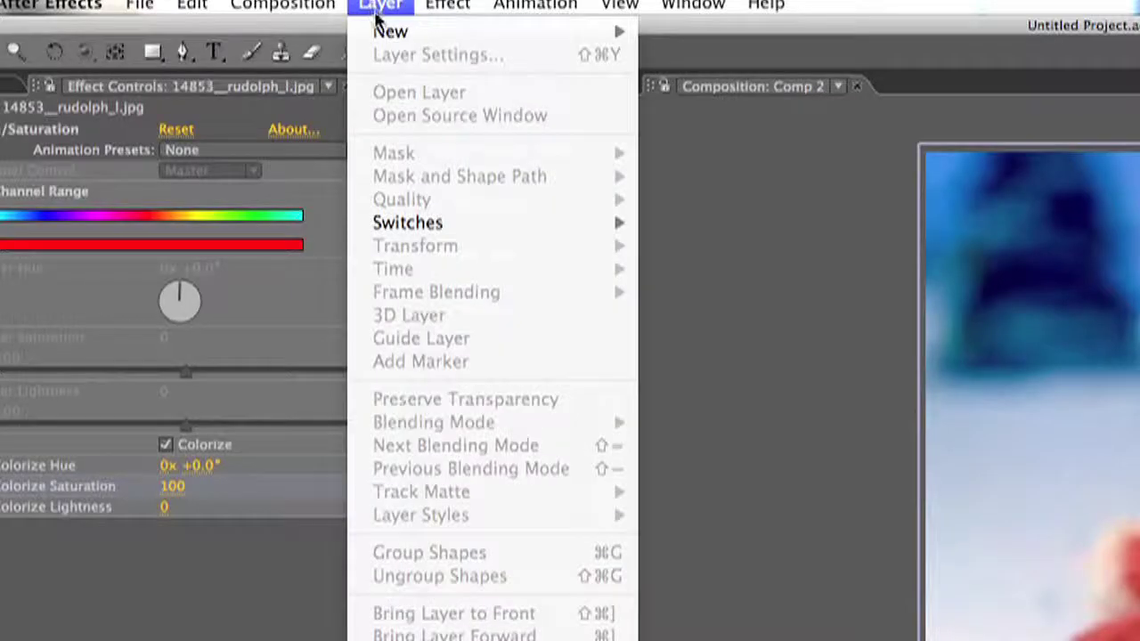
mouse_move(384, 30)
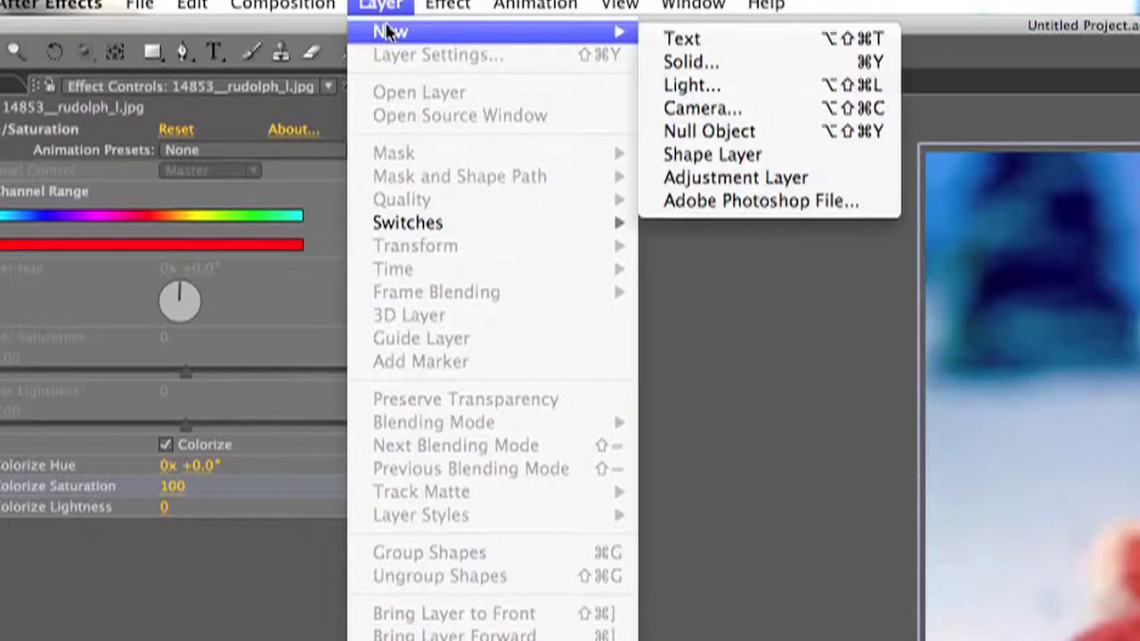
click(712, 61)
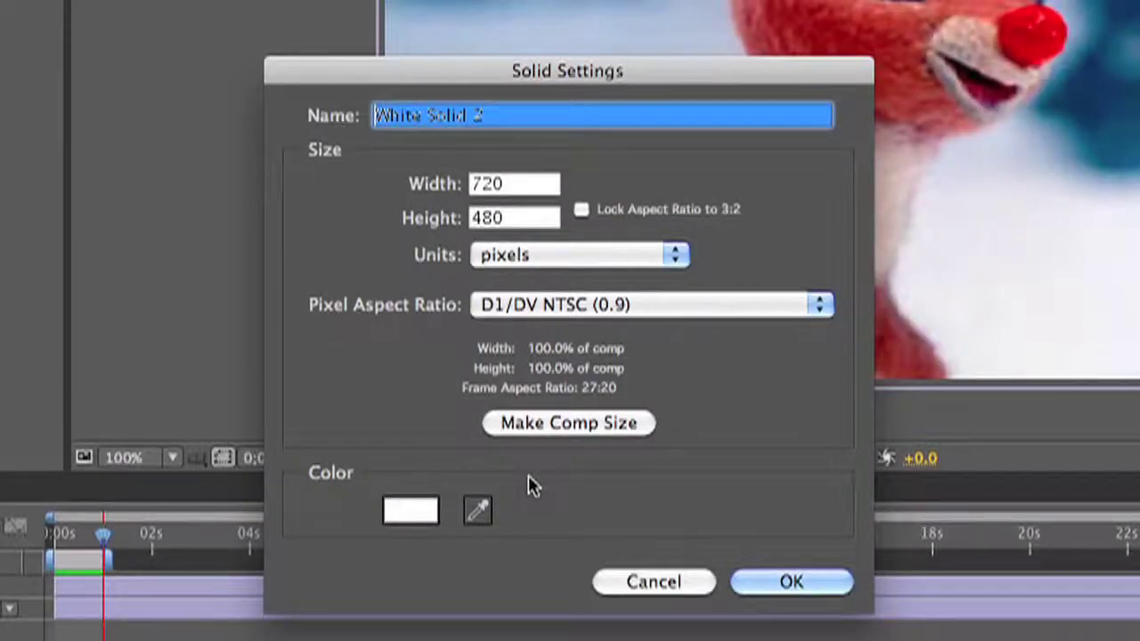
click(400, 516)
click(155, 142)
drag(155, 143, 12, 71)
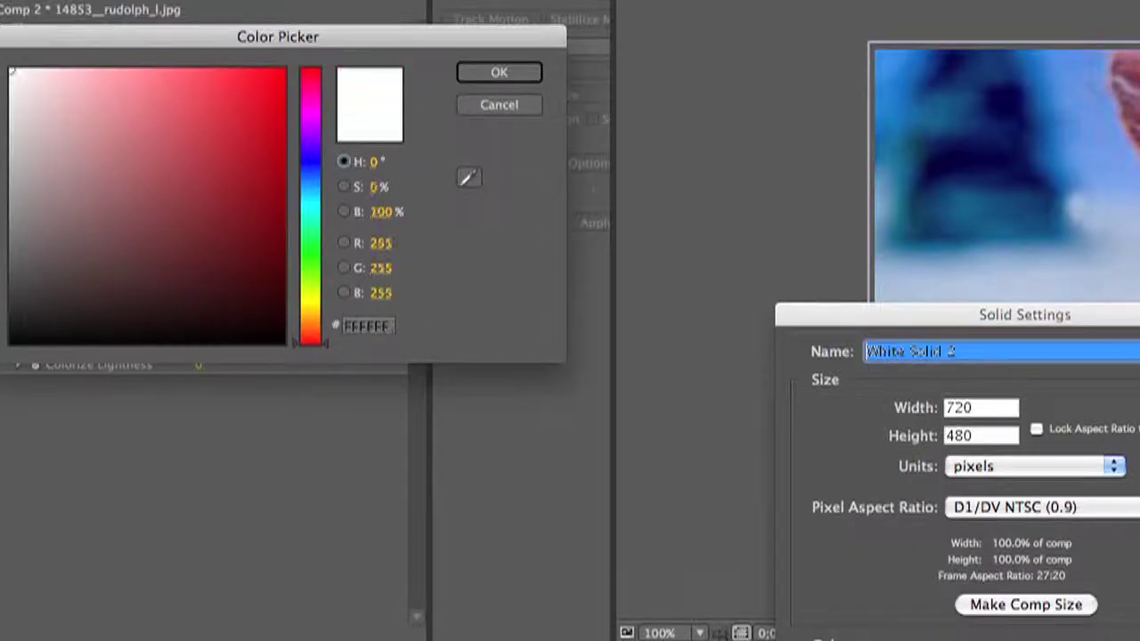
click(501, 75)
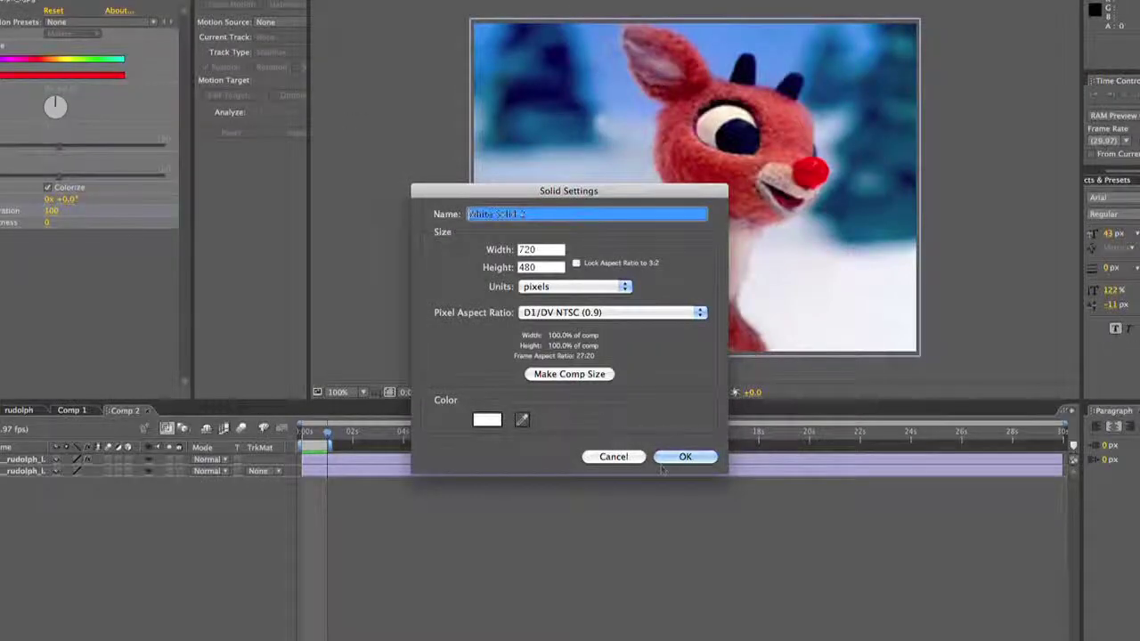
click(669, 459)
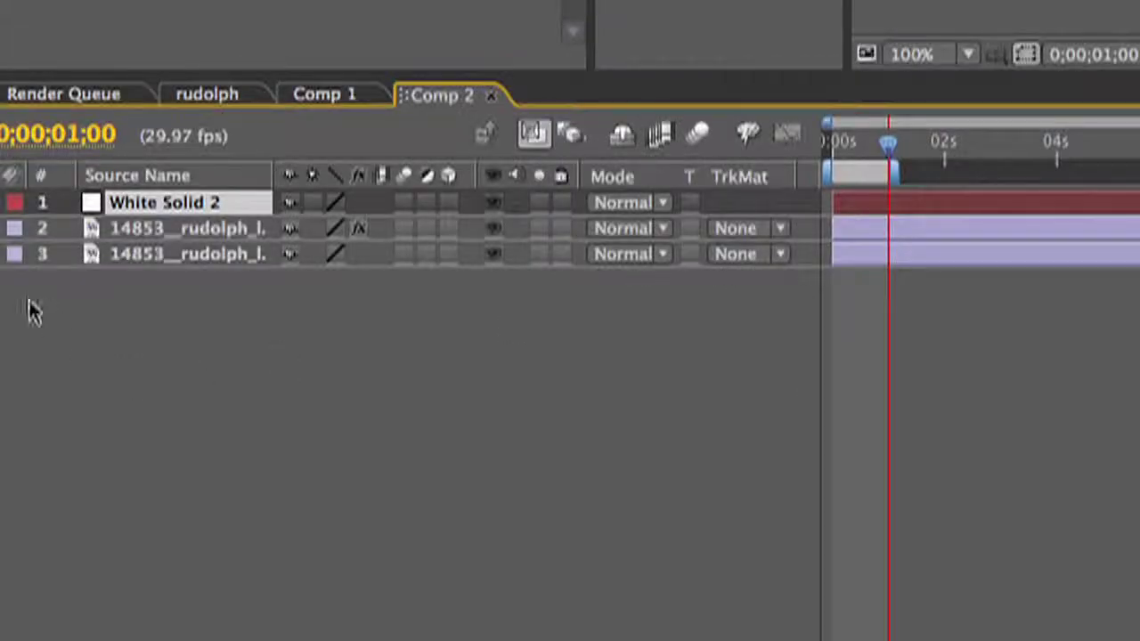
Set White Solid 2's Opacity to 50%.
click(4, 206)
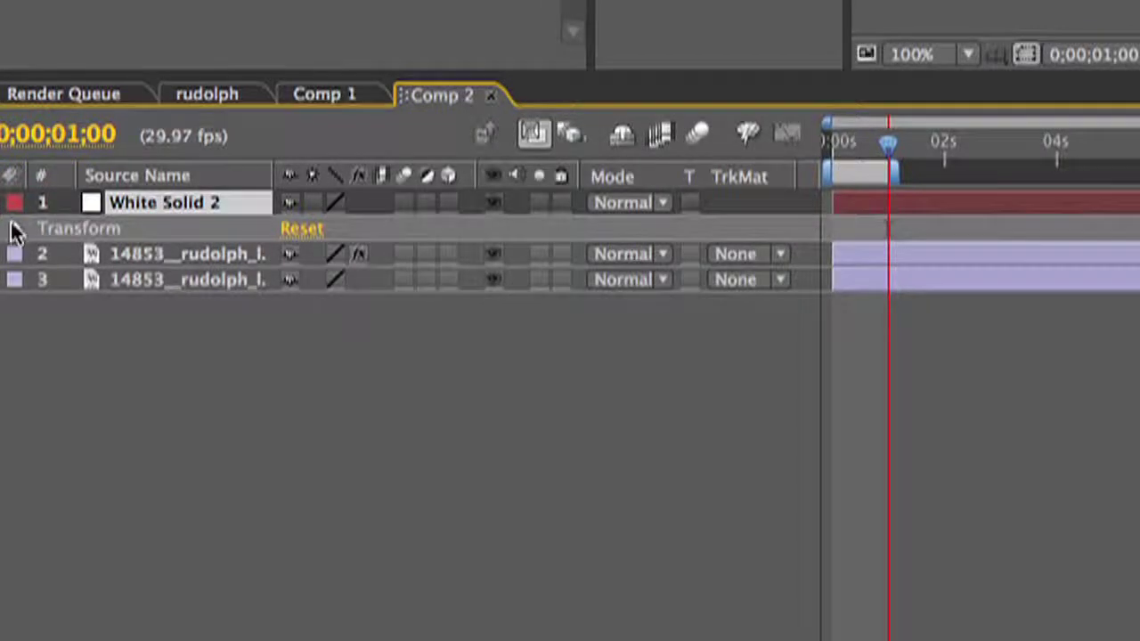
click(15, 229)
click(302, 356)
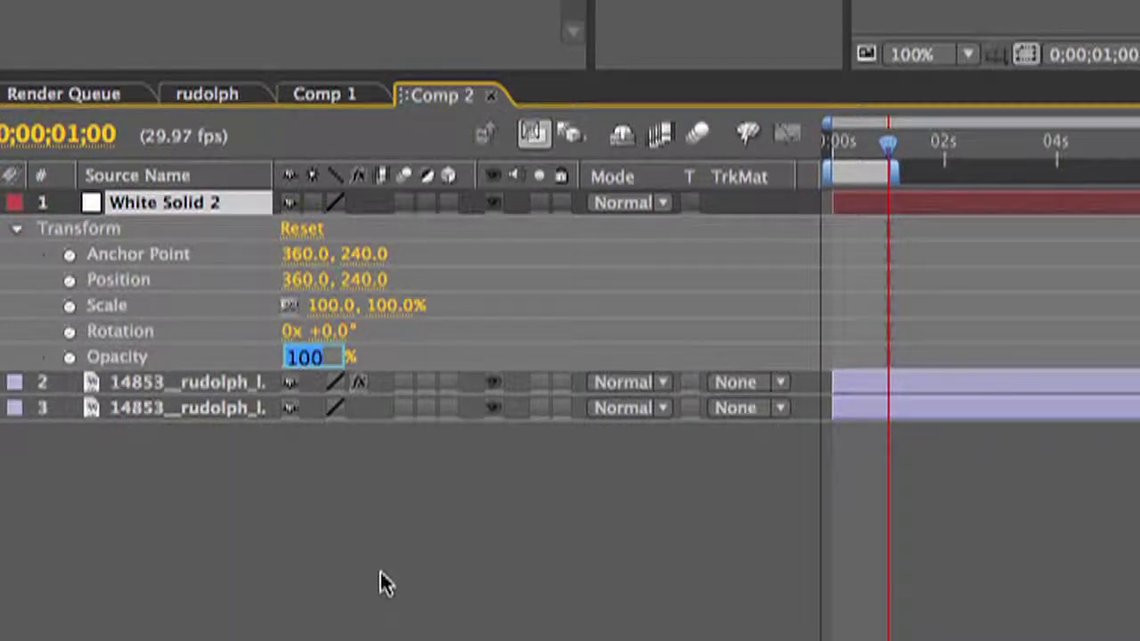
text(50)
key(Return)
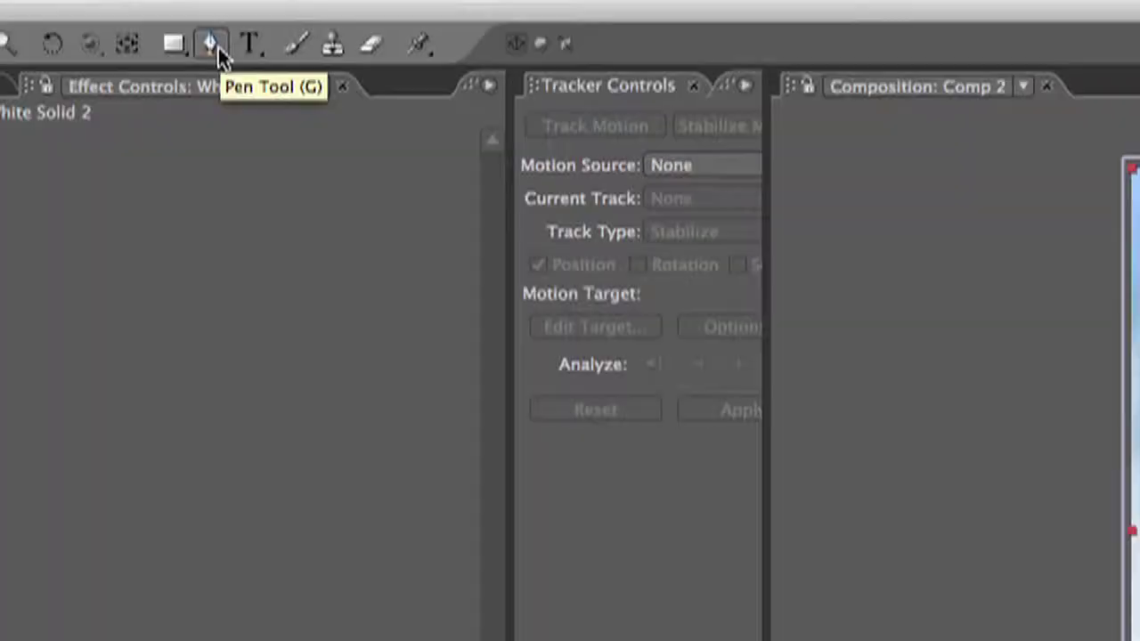
Draw a closed Pen mask around the nose and set its Mask Feather to 5 pixels.
click(213, 45)
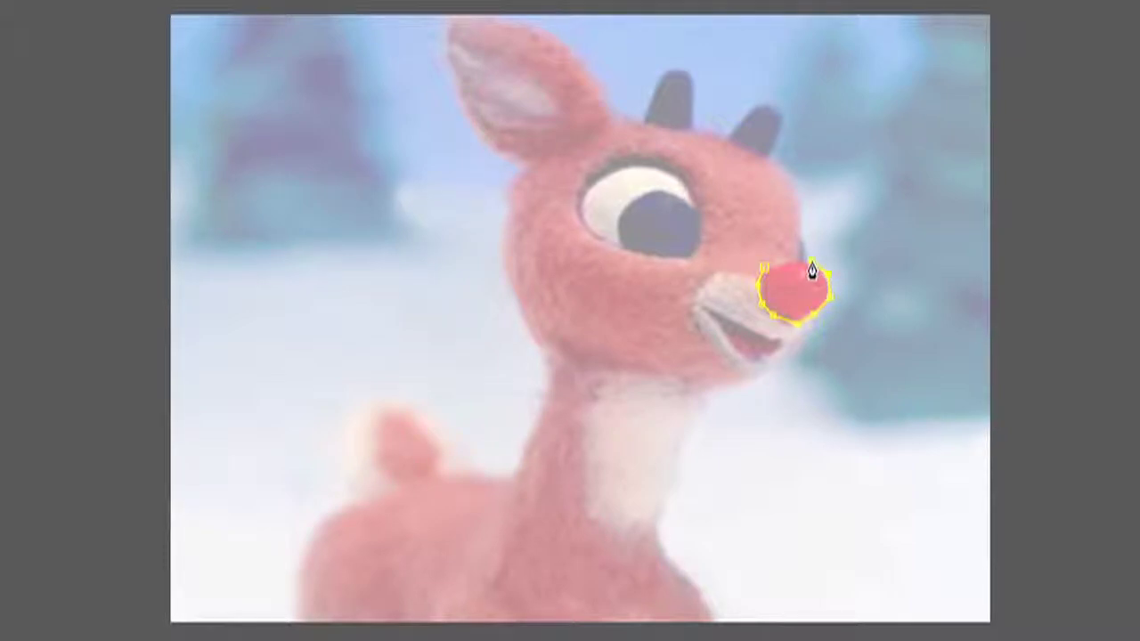
click(766, 274)
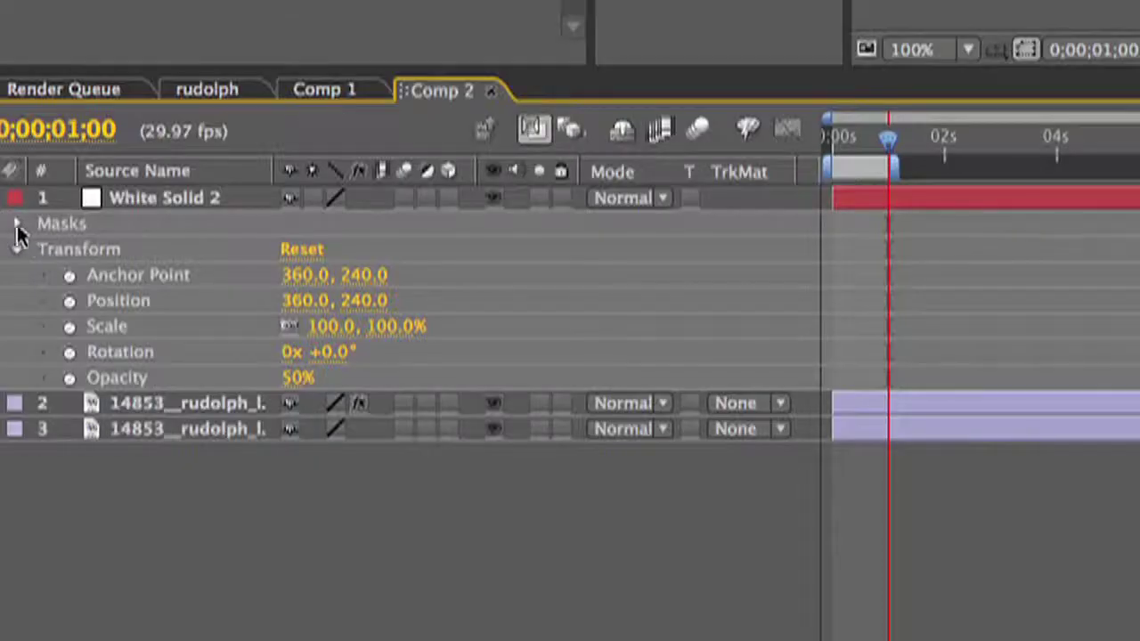
click(18, 223)
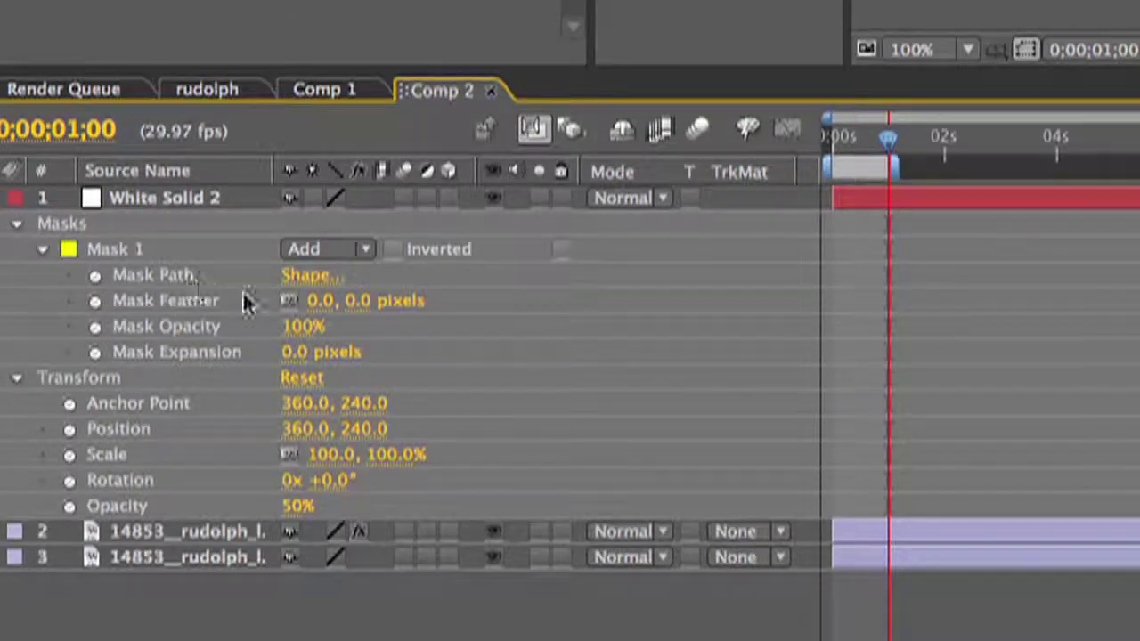
click(317, 301)
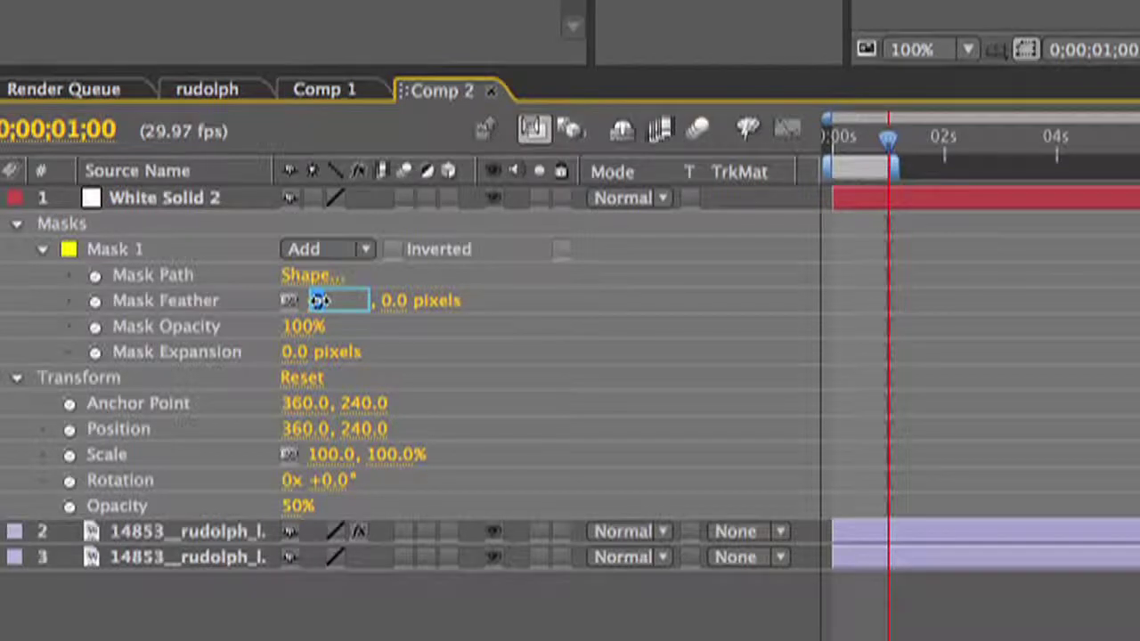
text(5)
key(Return)
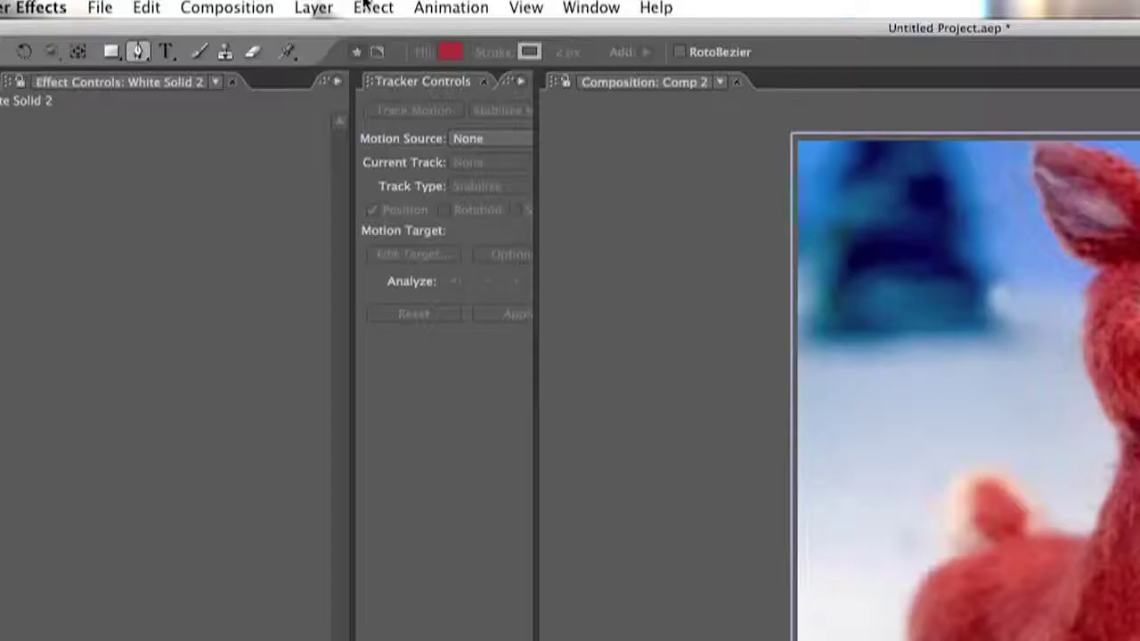
click(372, 8)
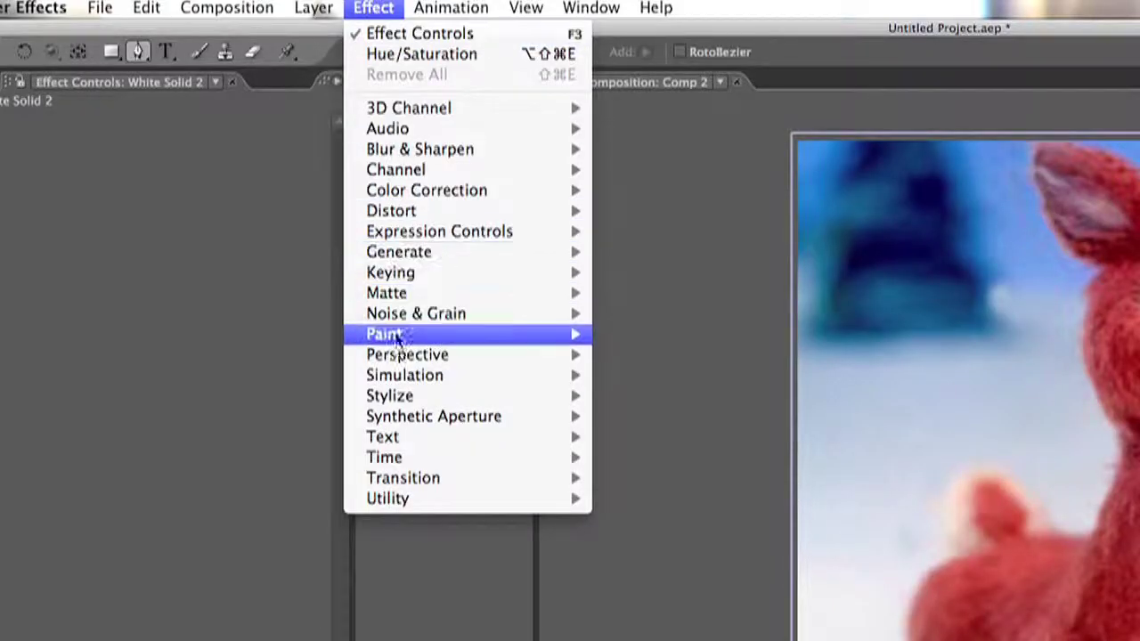
Apply Stylize > Glow to White Solid 2 and reveal its effects in the timeline.
mouse_move(410, 400)
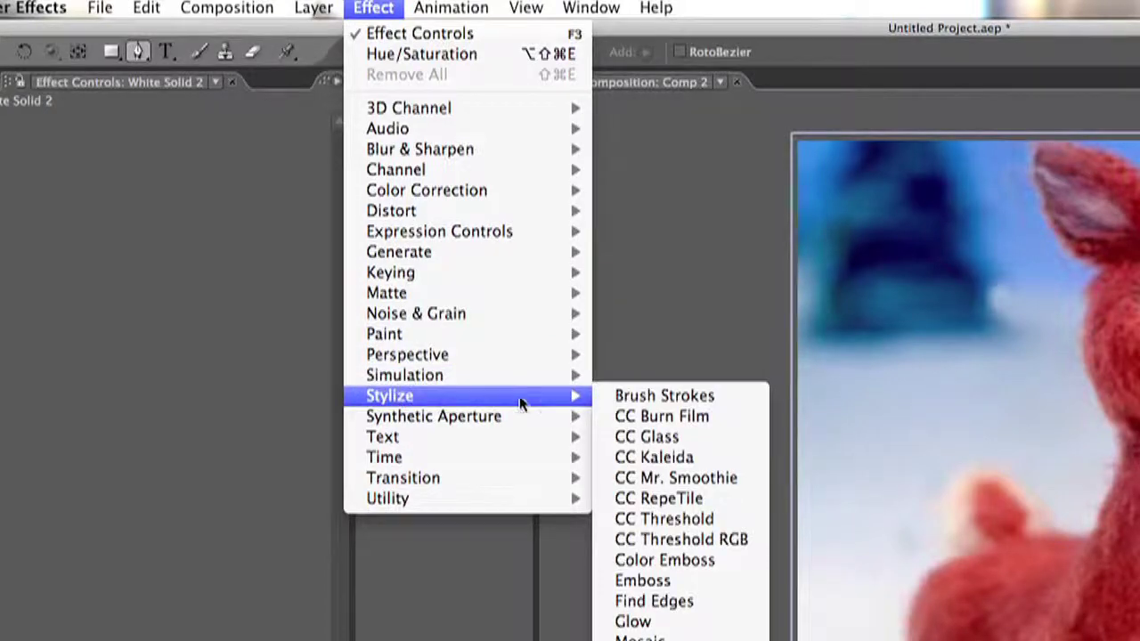
click(674, 621)
click(4, 134)
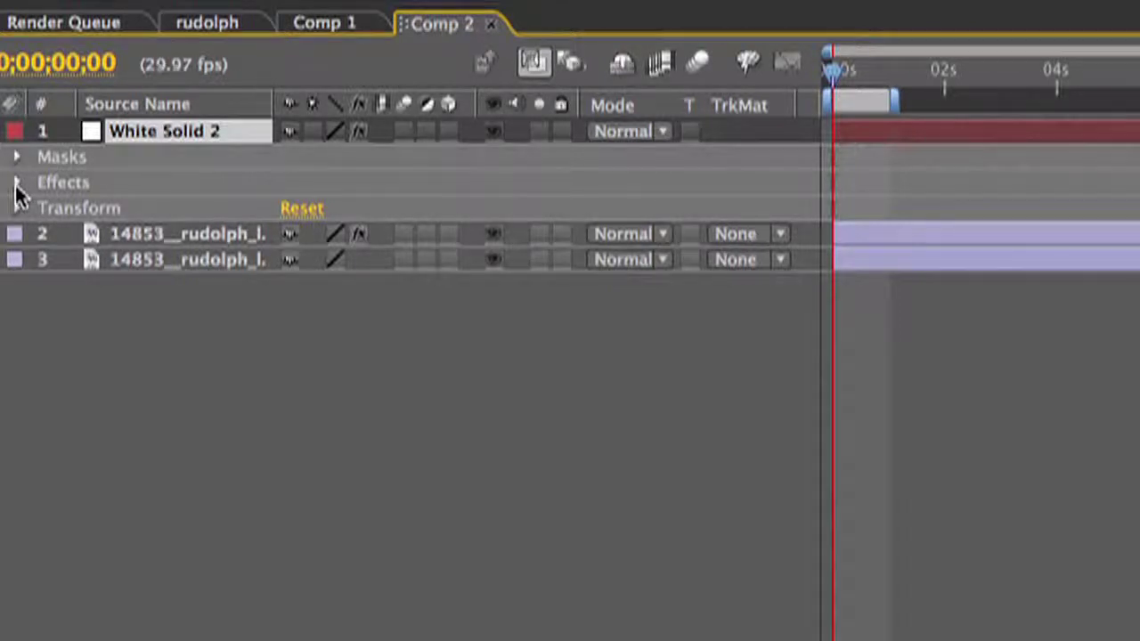
click(17, 183)
Set starting keyframes for Glow Radius and Glow Intensity at 0 s.
click(43, 207)
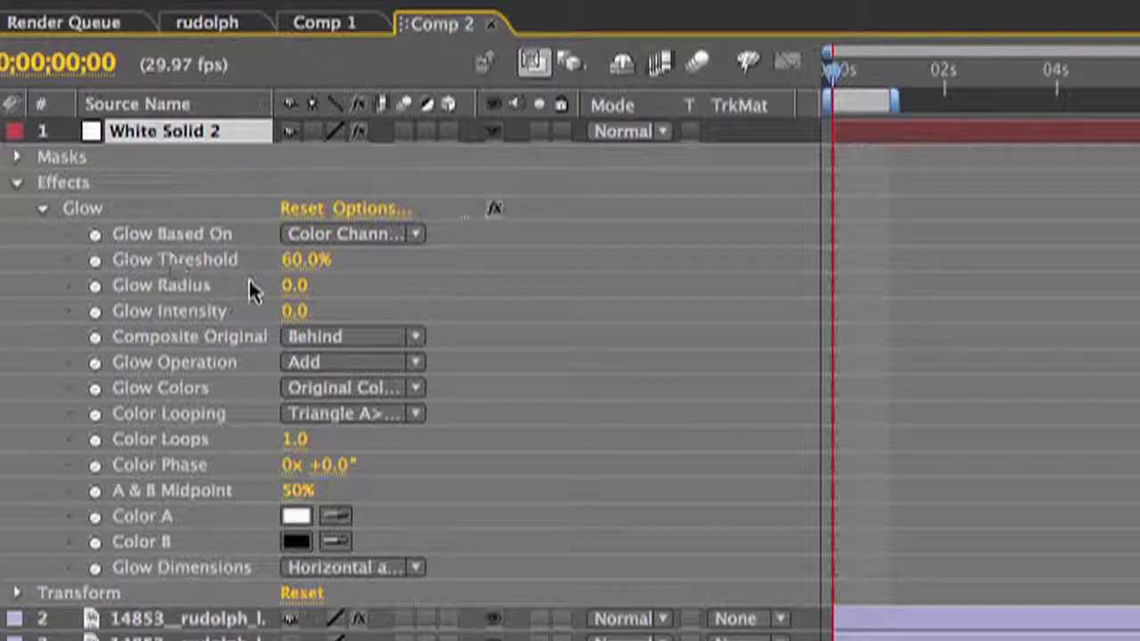
click(158, 284)
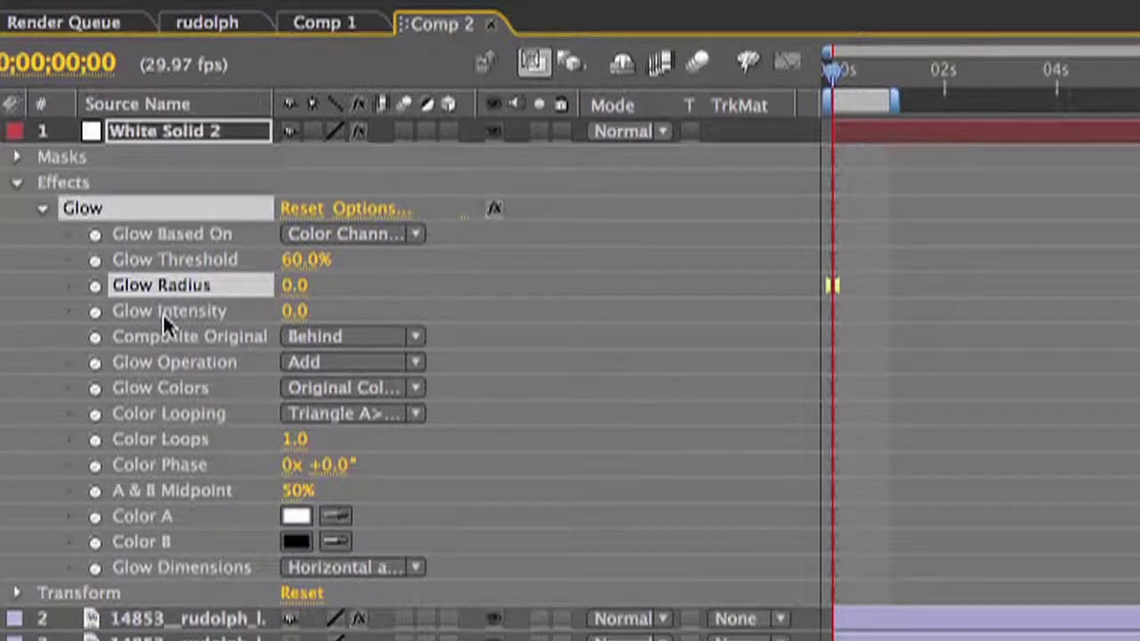
click(164, 313)
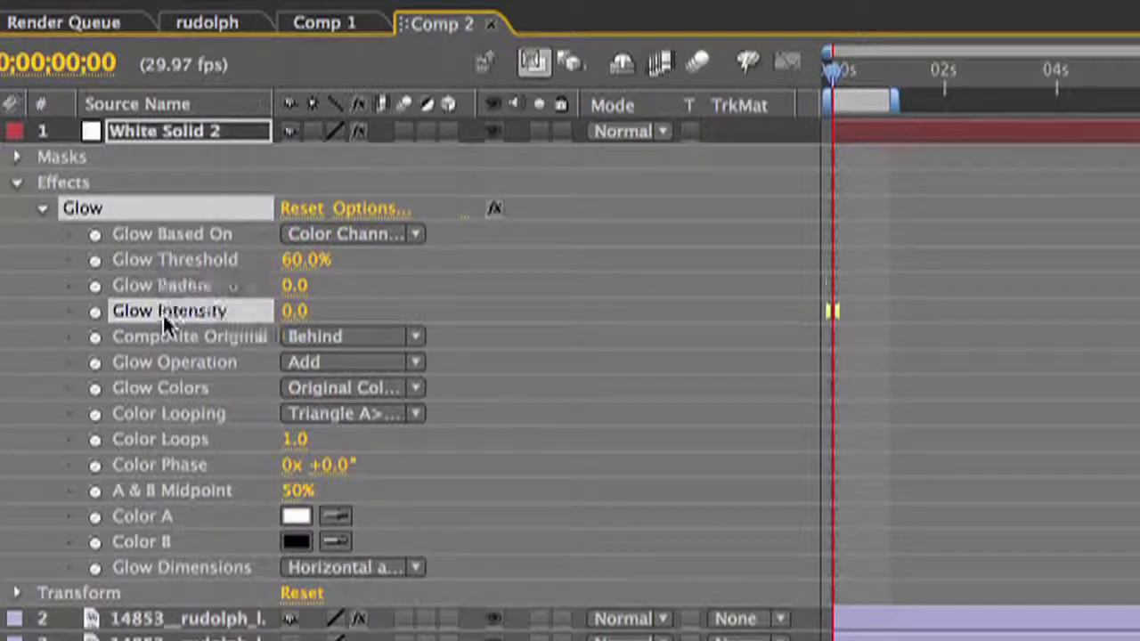
click(93, 312)
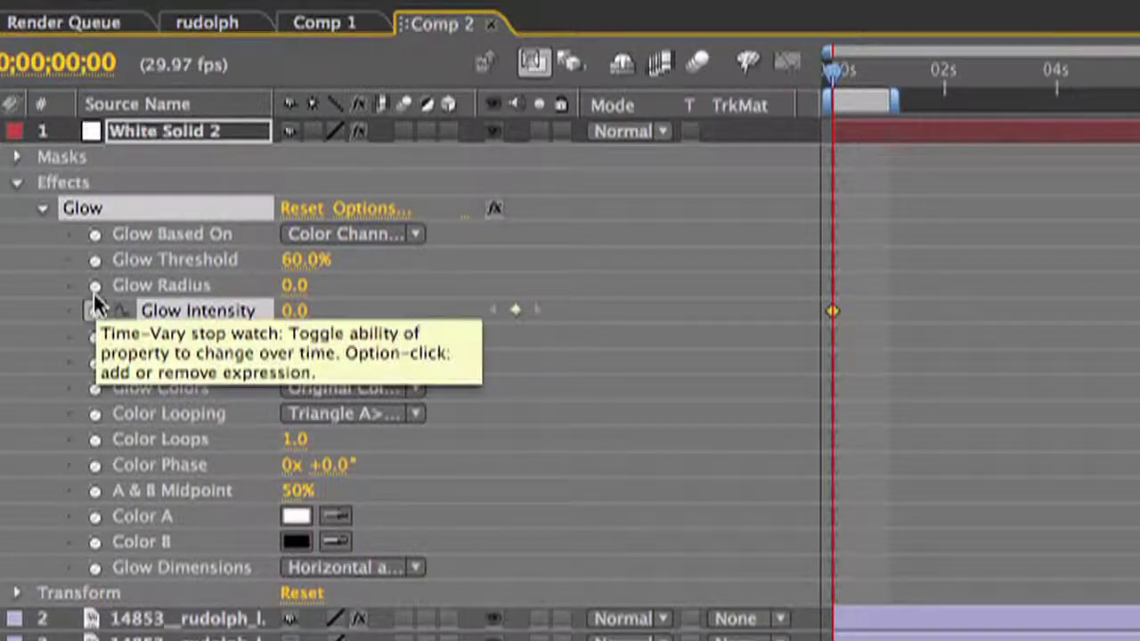
click(94, 285)
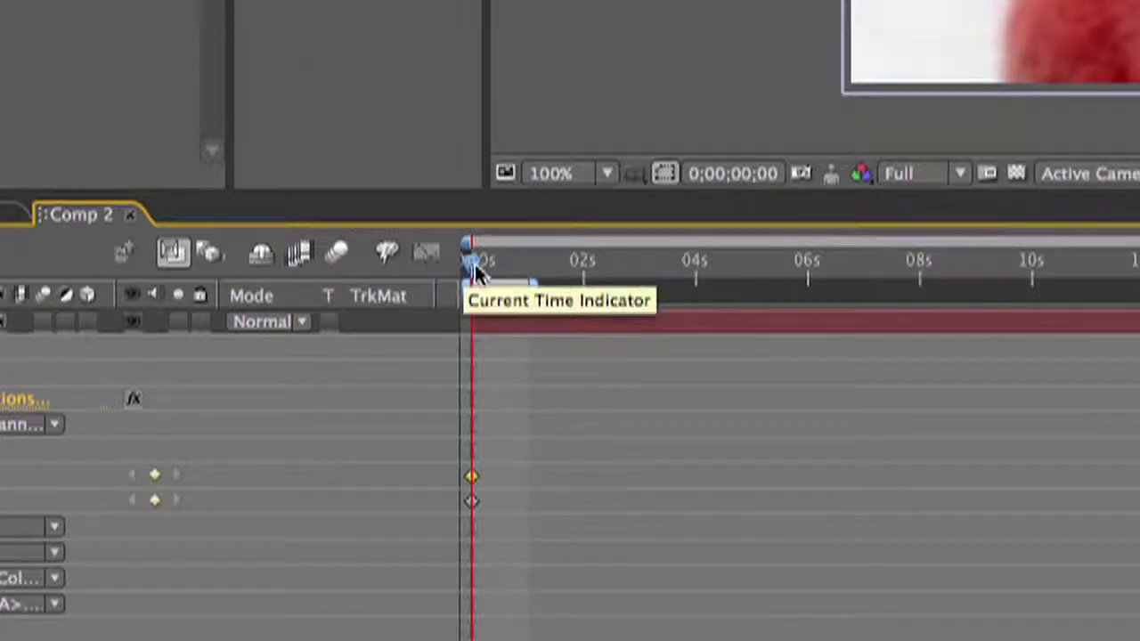
At 1 s, keyframe Glow Intensity 50 and Glow Radius 20, then return to the start.
drag(833, 71, 883, 89)
drag(521, 278, 527, 279)
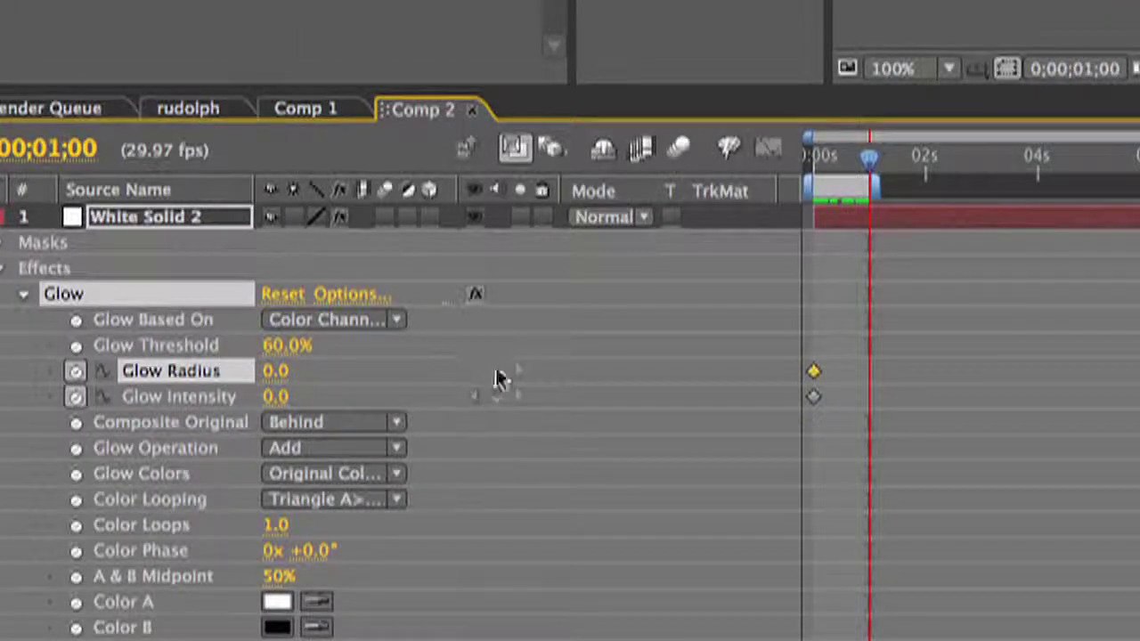
click(151, 475)
click(151, 500)
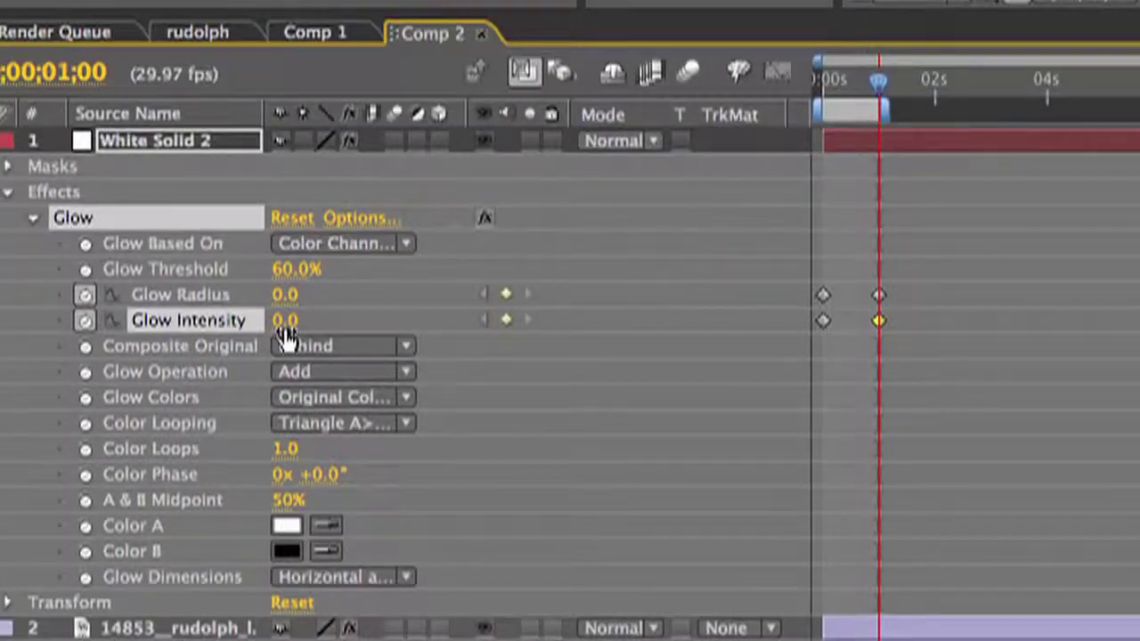
click(285, 322)
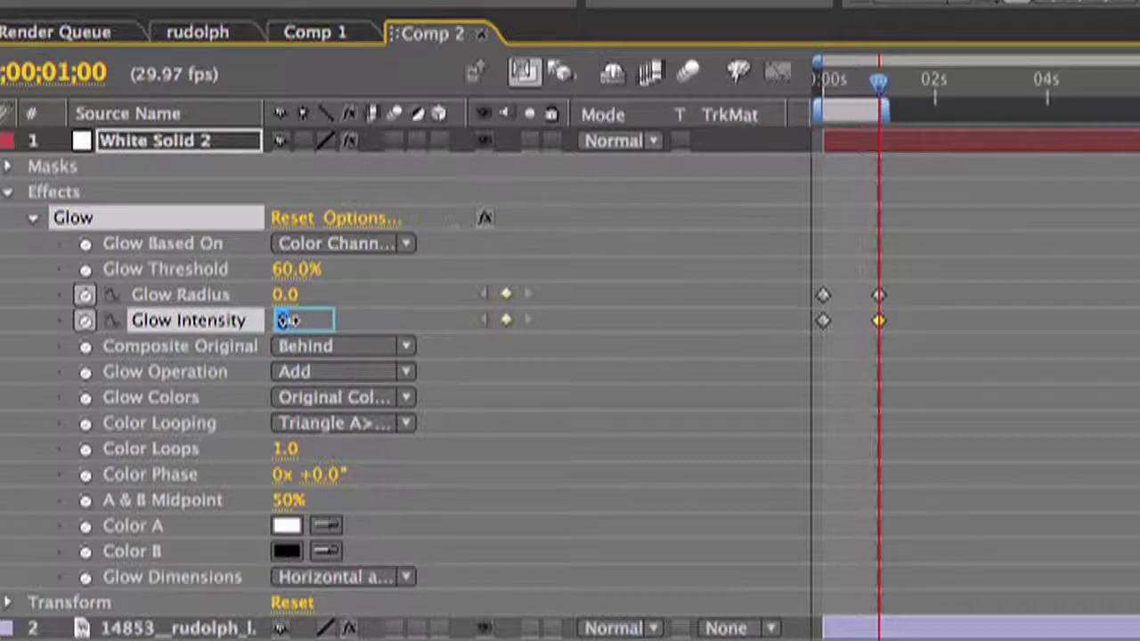
text(50)
key(Return)
click(285, 295)
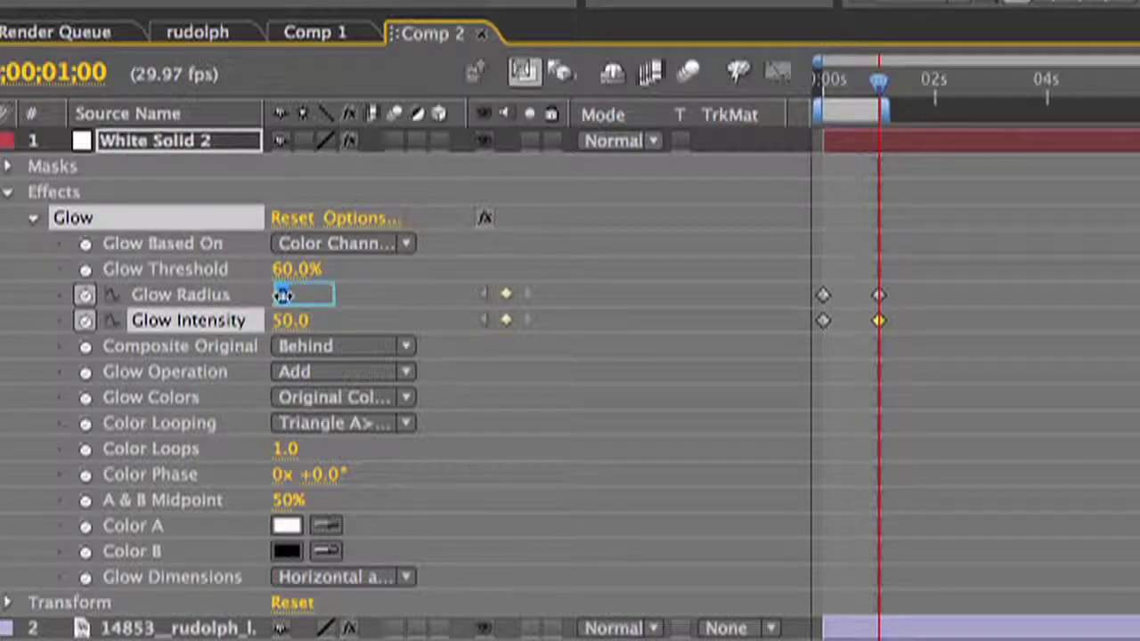
text(20)
key(Return)
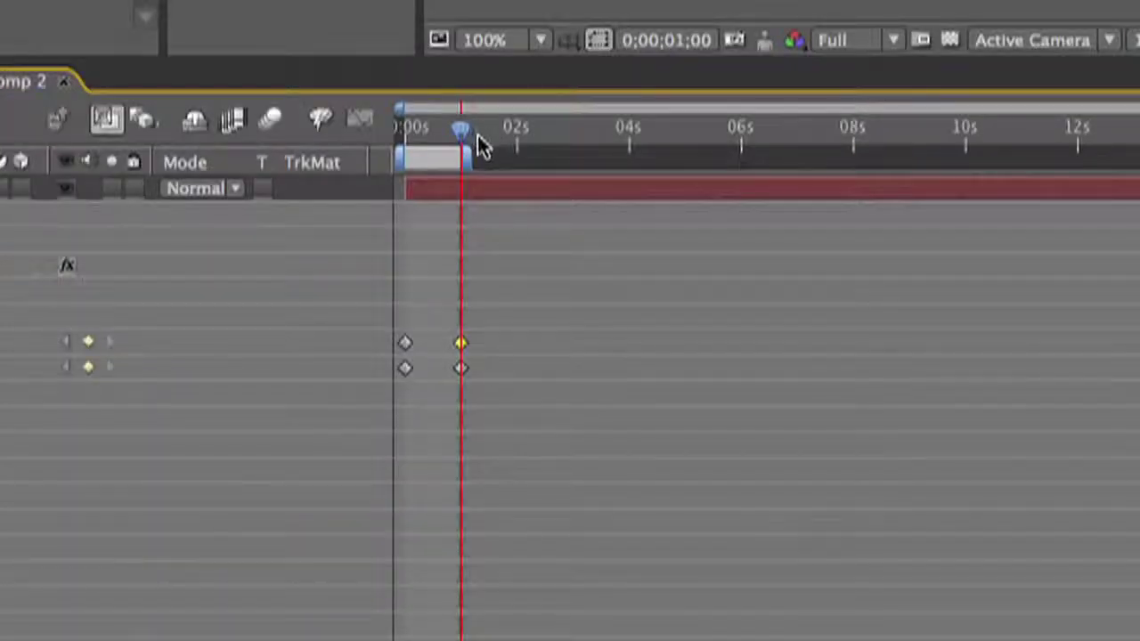
drag(463, 133, 394, 145)
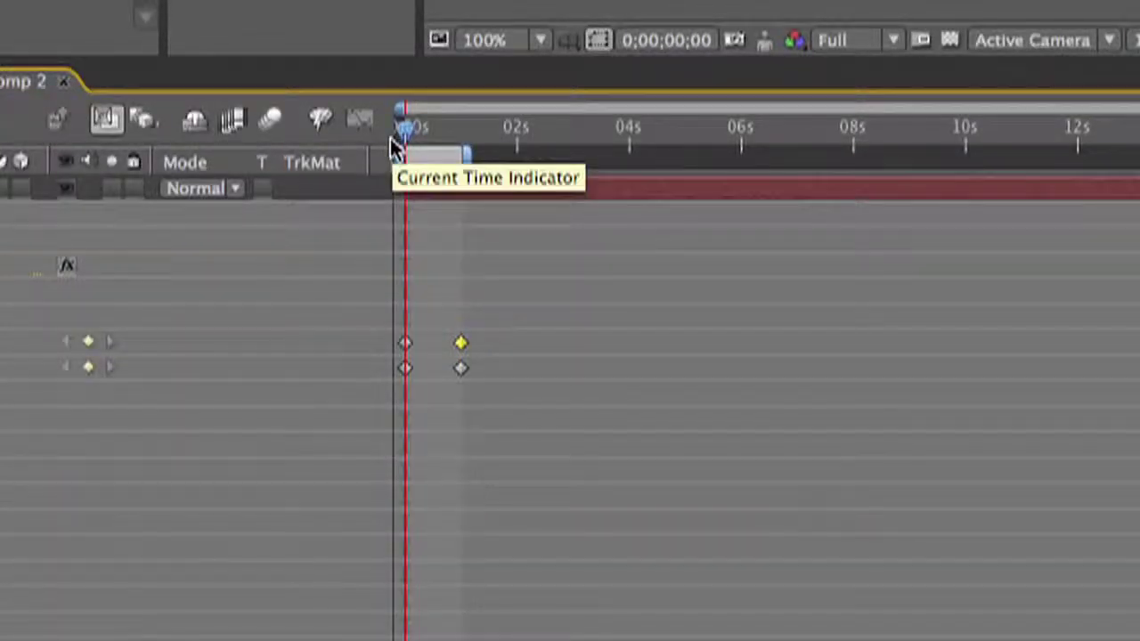
Keyframe White Solid 2's Opacity from 0% at 0 s to 50% at 1 s, then preview playback.
click(31, 235)
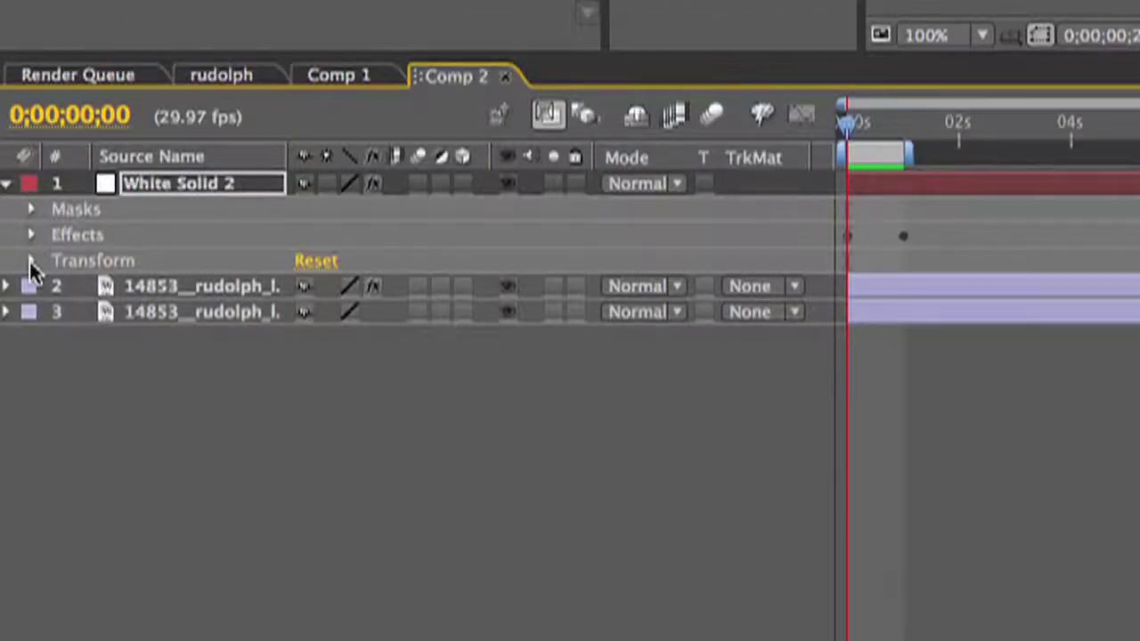
click(31, 261)
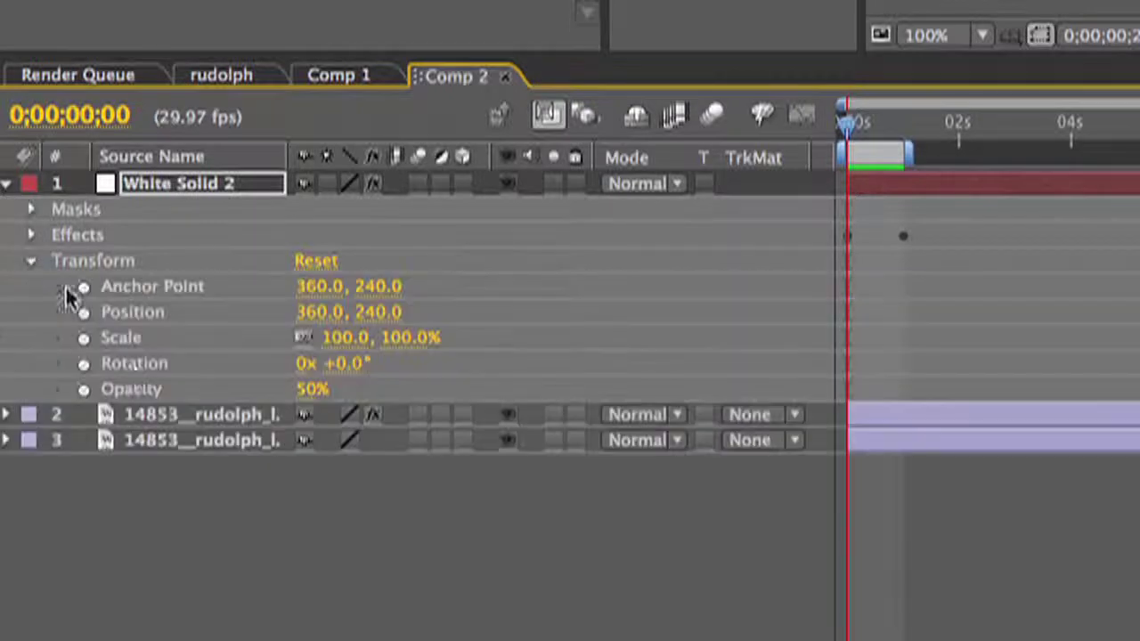
click(84, 392)
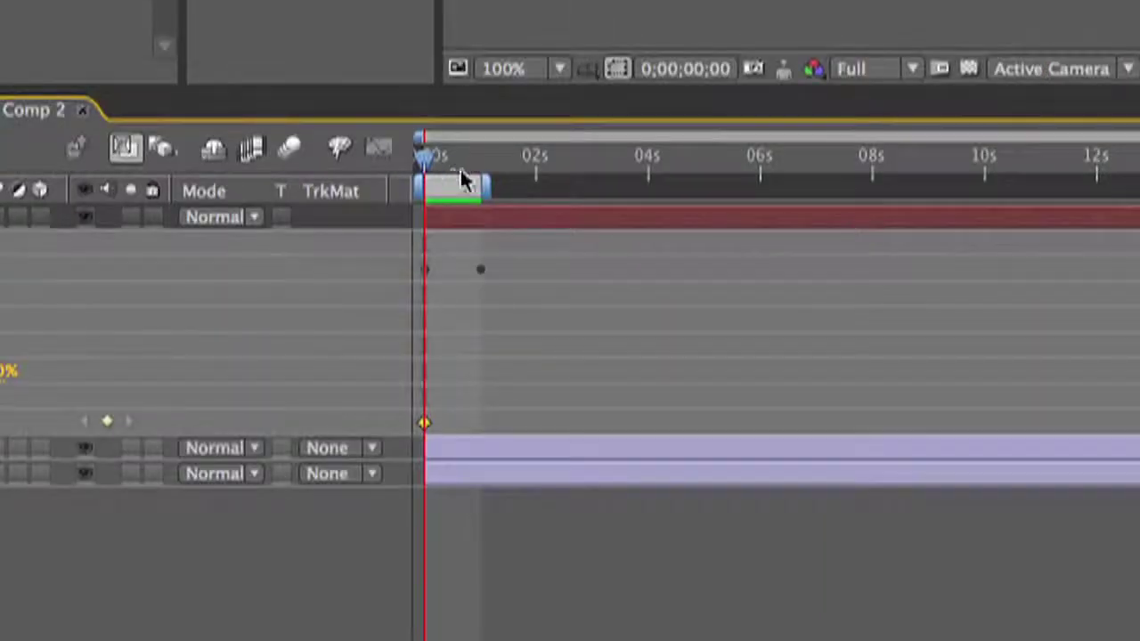
drag(426, 160, 479, 156)
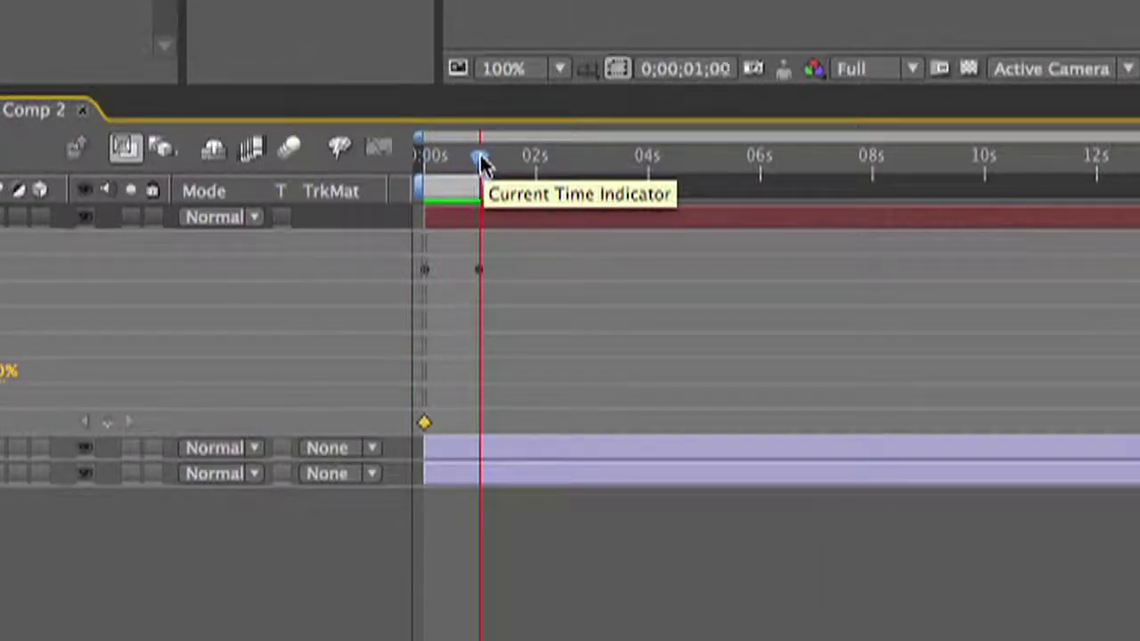
click(108, 422)
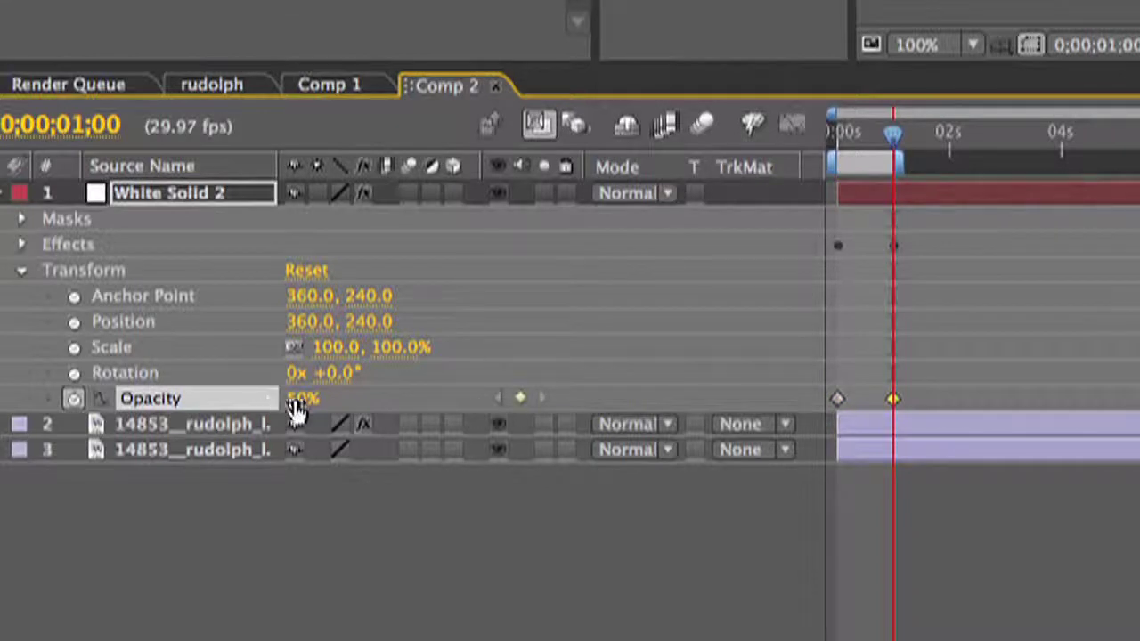
drag(890, 142, 828, 136)
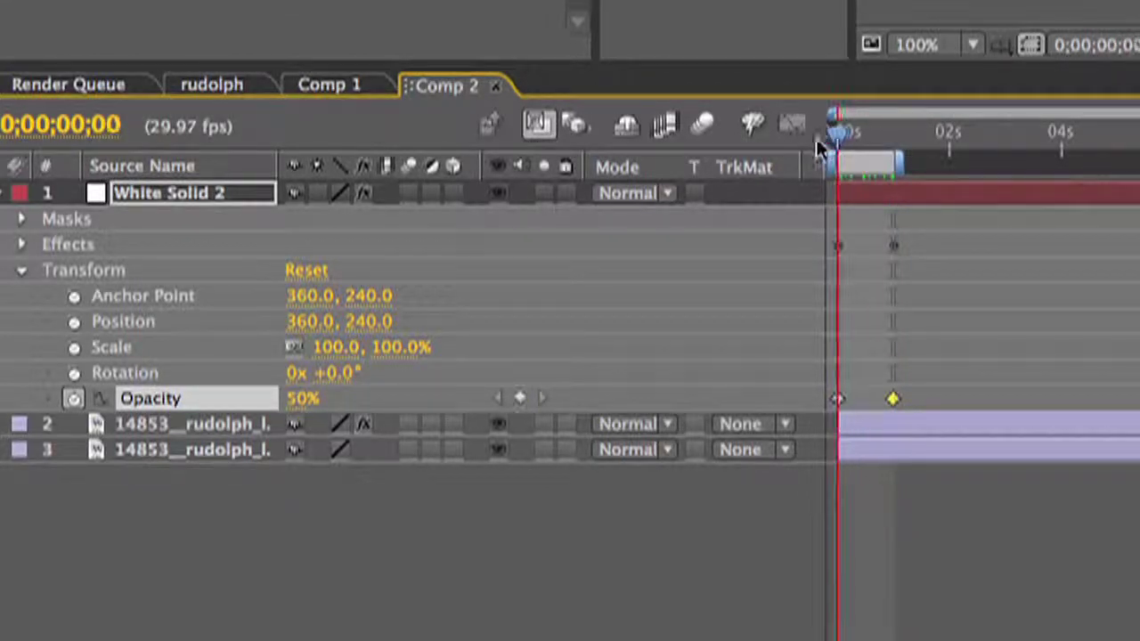
drag(303, 408, 210, 401)
click(421, 577)
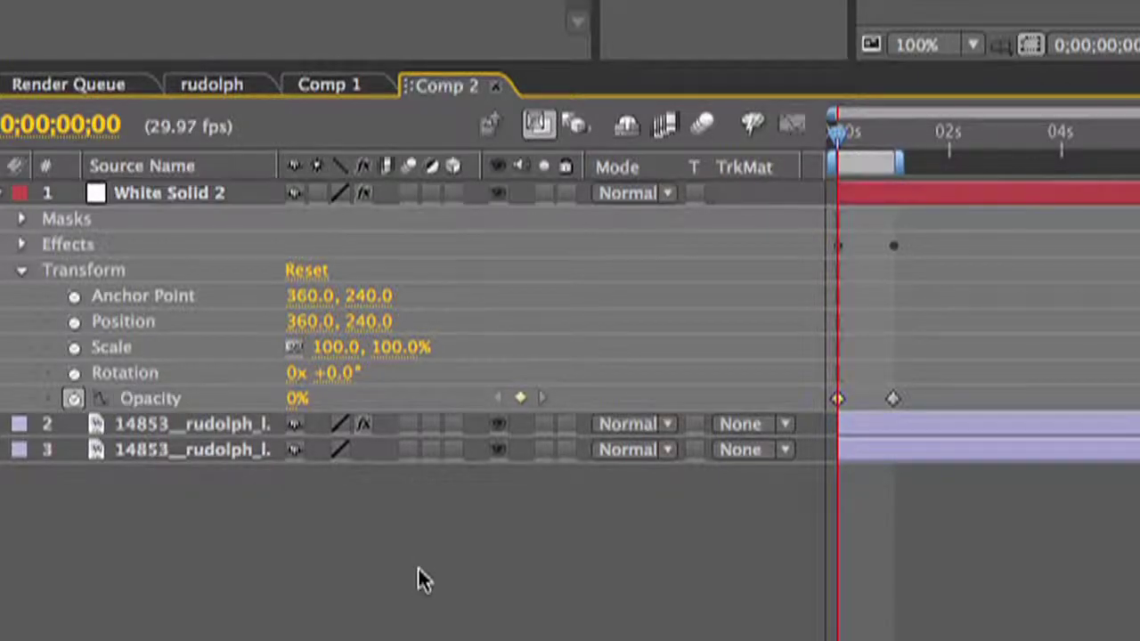
key(space)
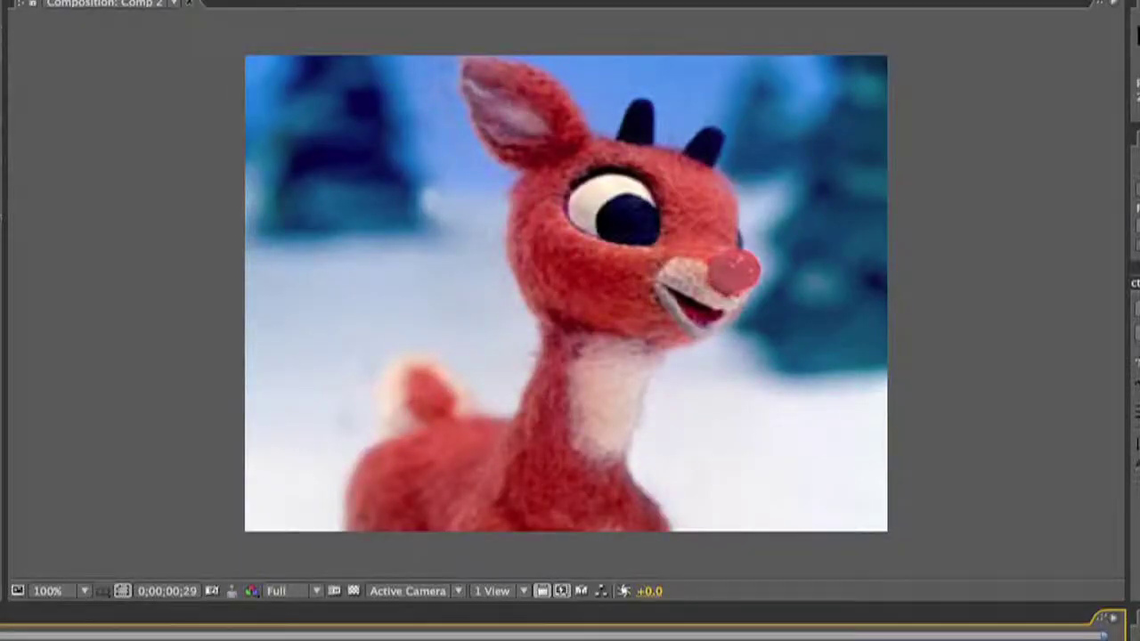